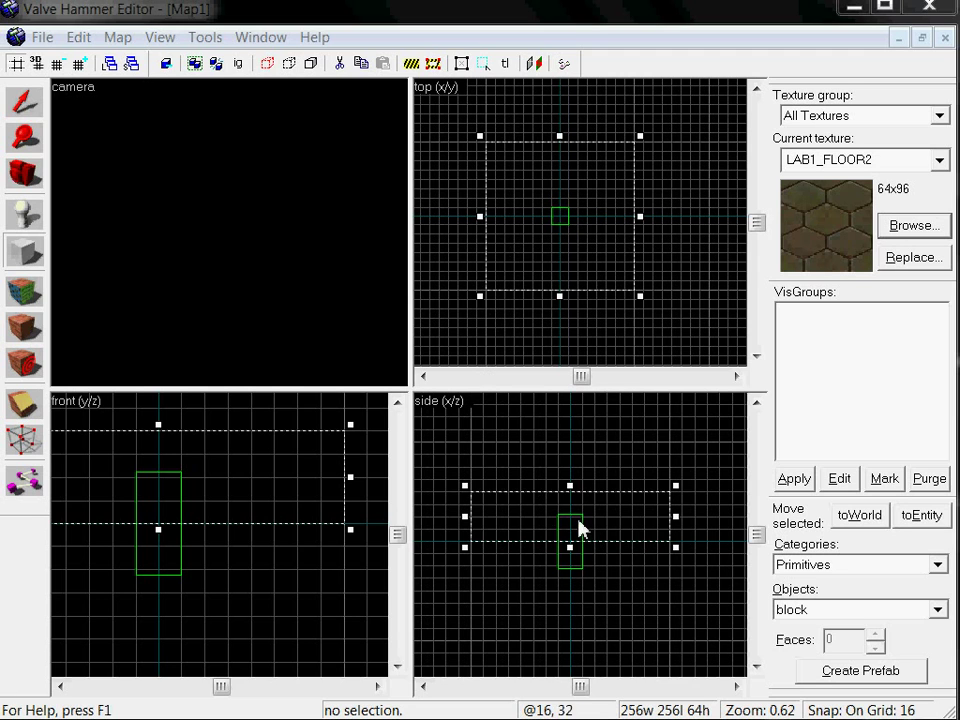
# Shape the floor block to 256 x 256 units and 16 high, place it below the player start, and create it with LAB1_FLOOR2.
pyautogui.moveTo(581, 525); pyautogui.dragTo(572, 596)
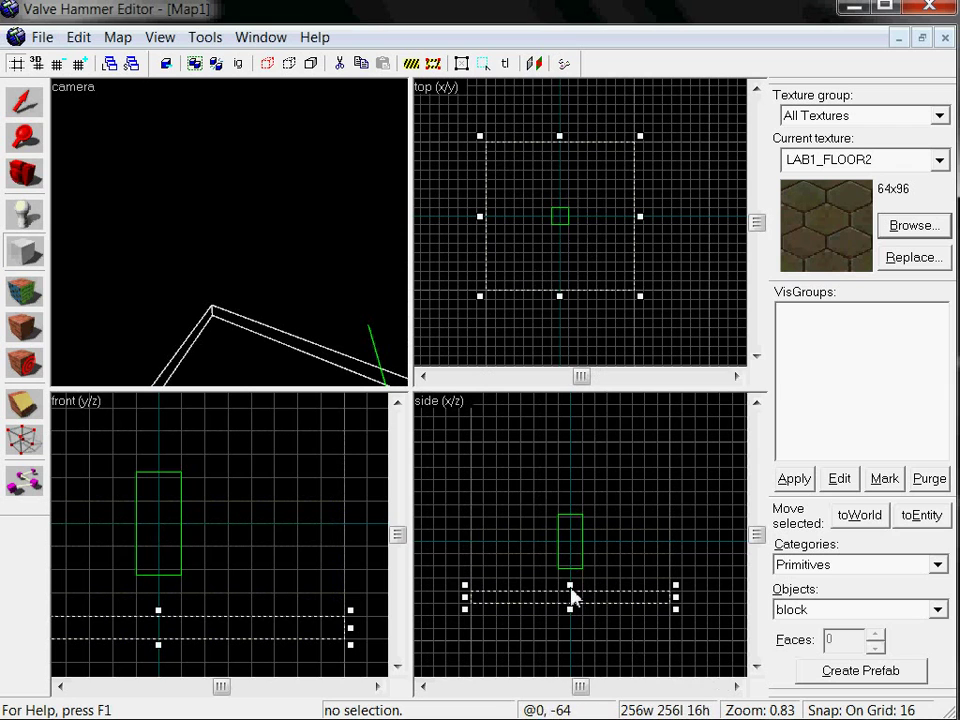
pyautogui.moveTo(573, 593)
pyautogui.mouseDown()
pyautogui.moveTo(570, 525)
pyautogui.moveTo(570, 583)
pyautogui.moveTo(585, 604)
pyautogui.moveTo(575, 593)
pyautogui.mouseUp()
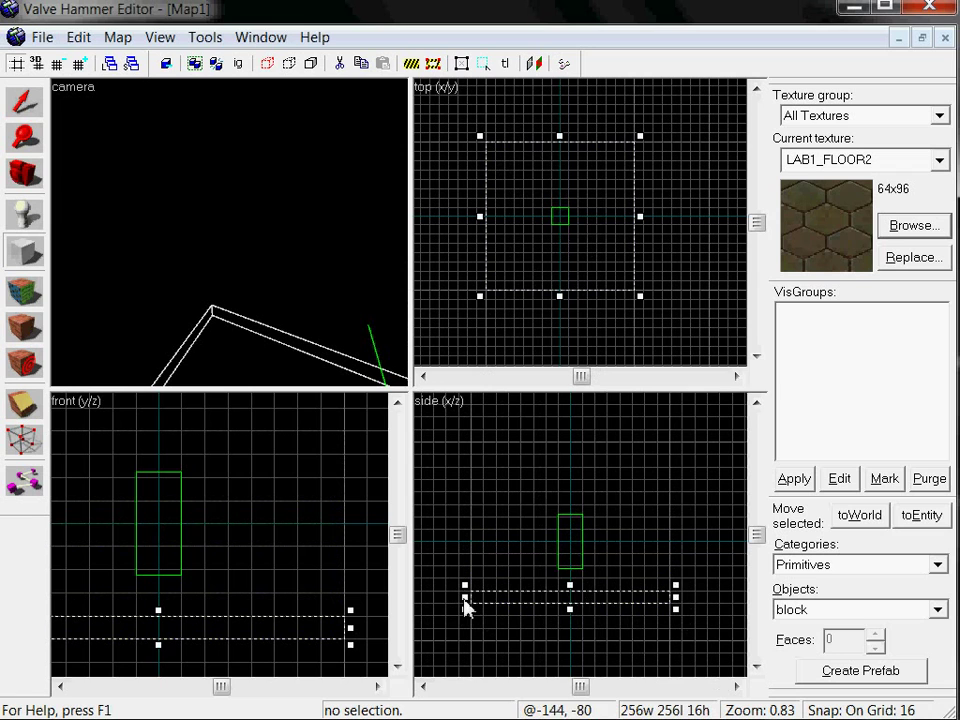
pyautogui.rightClick(584, 196)
pyautogui.click(640, 200)
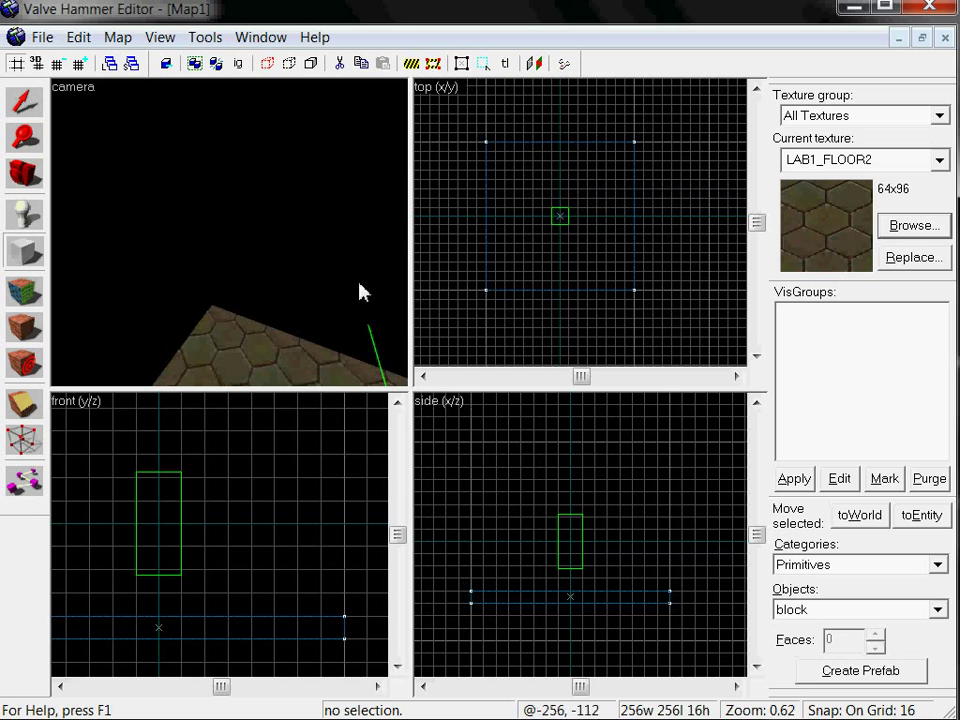
# Switch the camera view to 3D wireframe and bring the whole floor block into view.
pyautogui.click(86, 95)
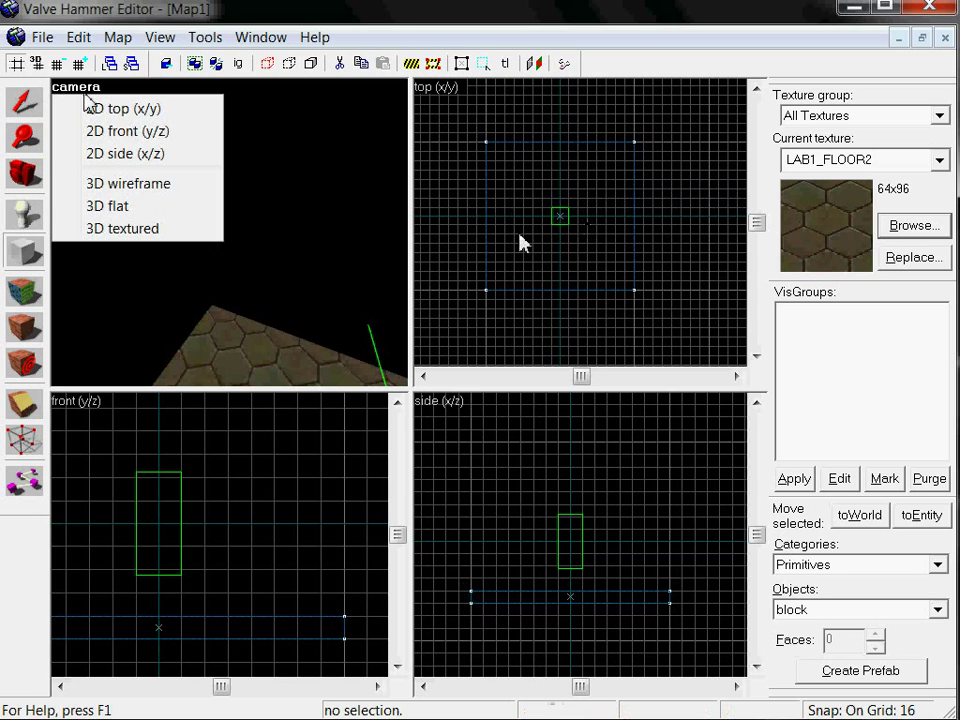
pyautogui.click(137, 184)
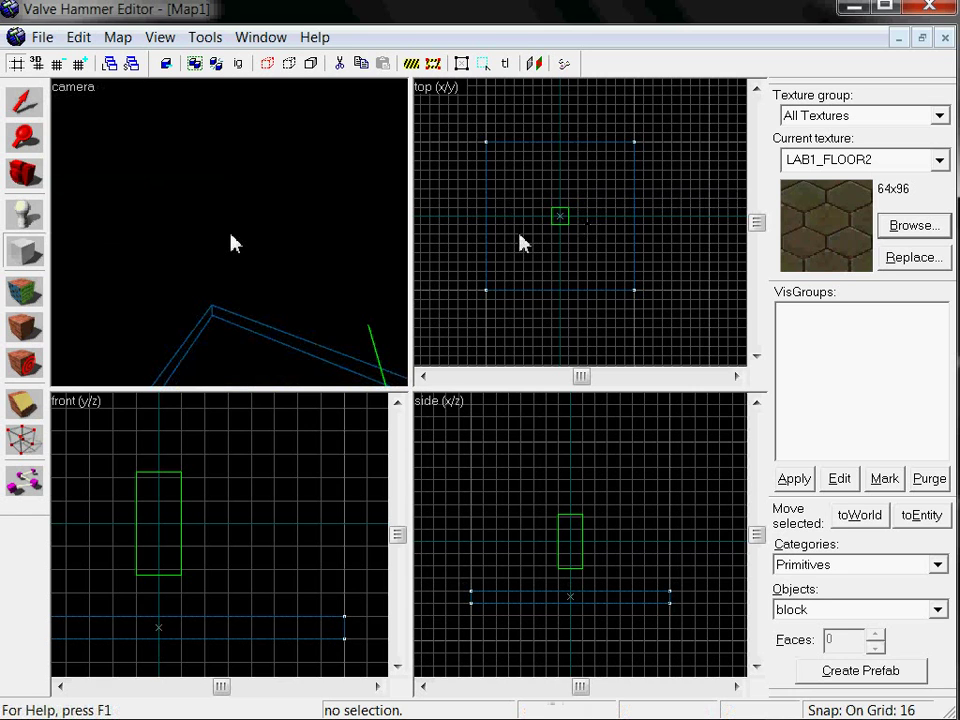
pyautogui.press('z')
pyautogui.press('s')
pyautogui.press('w')
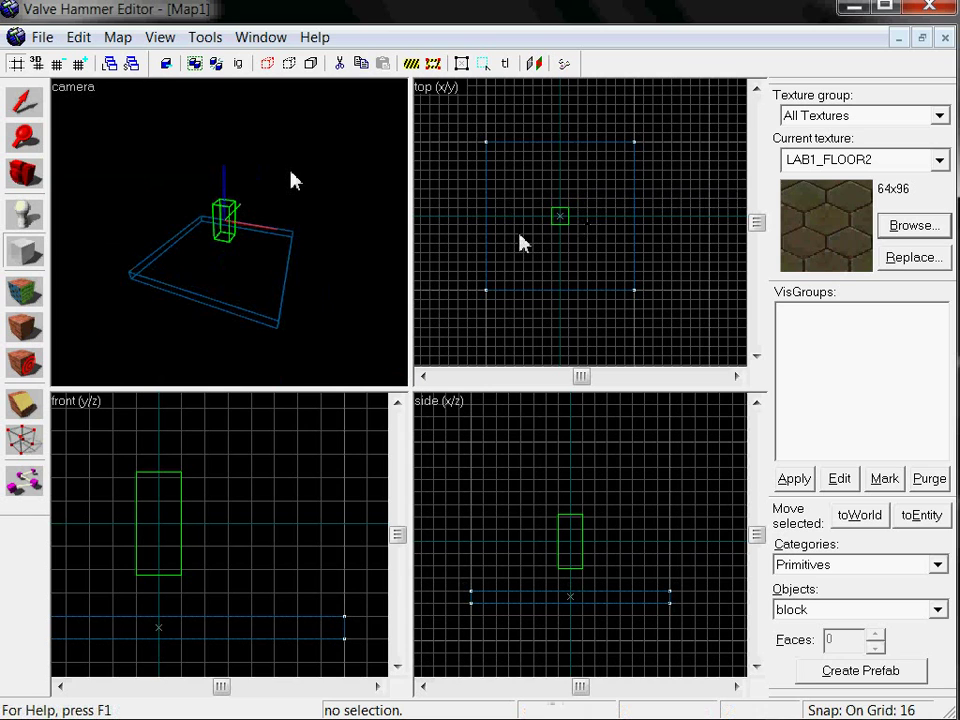
# Return the camera view to 3D textured and inspect the floor block and player start from several angles.
pyautogui.click(76, 90)
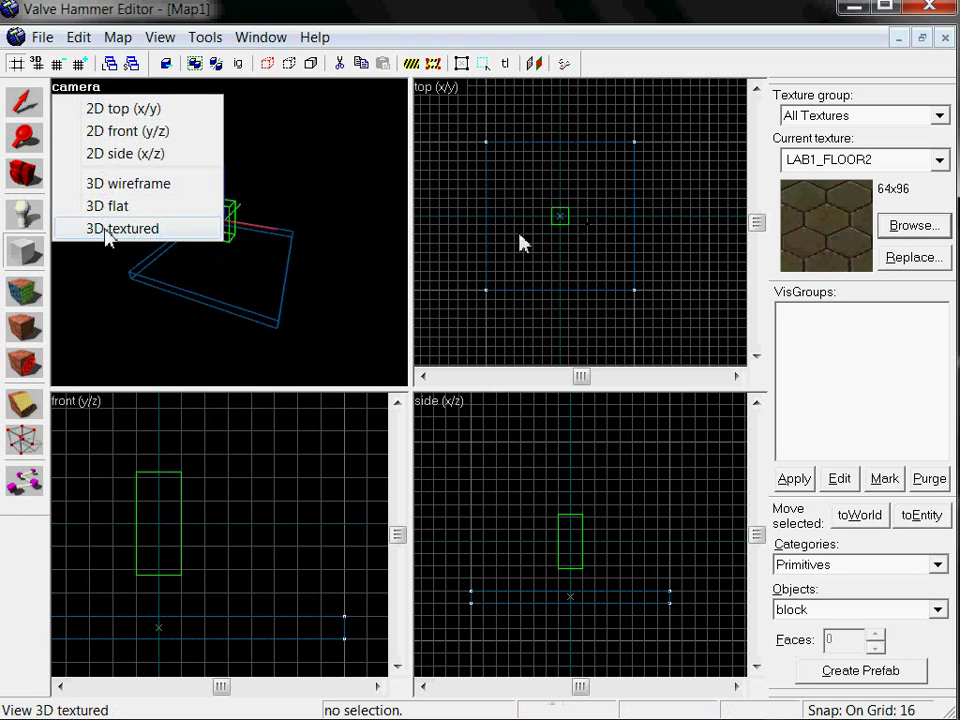
pyautogui.click(108, 229)
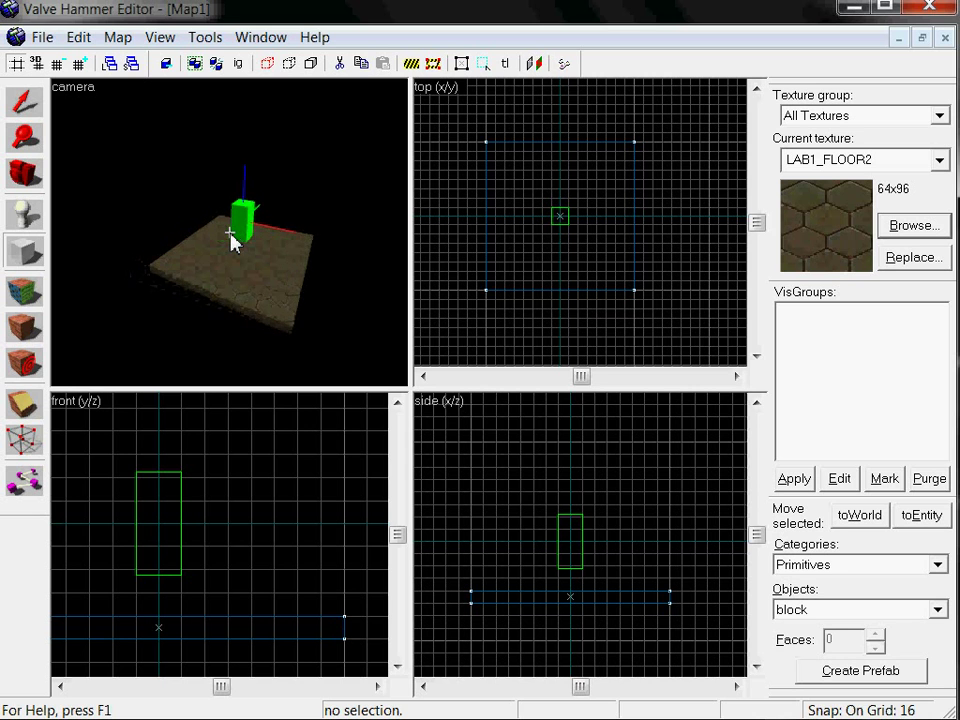
pyautogui.press('w')
pyautogui.press('w')
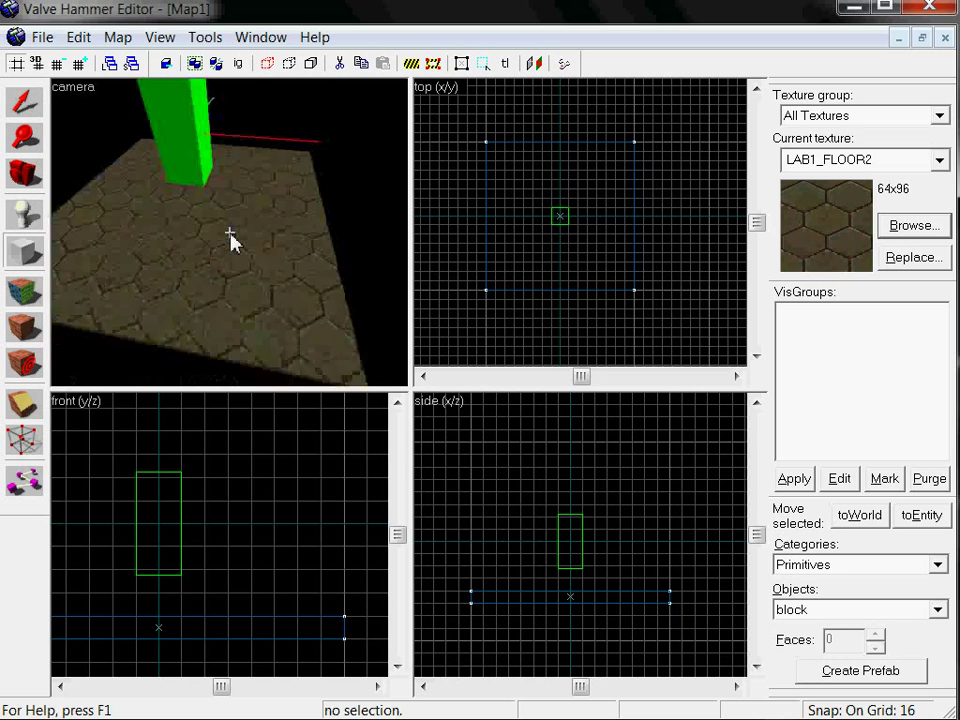
pyautogui.press('s')
pyautogui.press('w')
pyautogui.press('d')
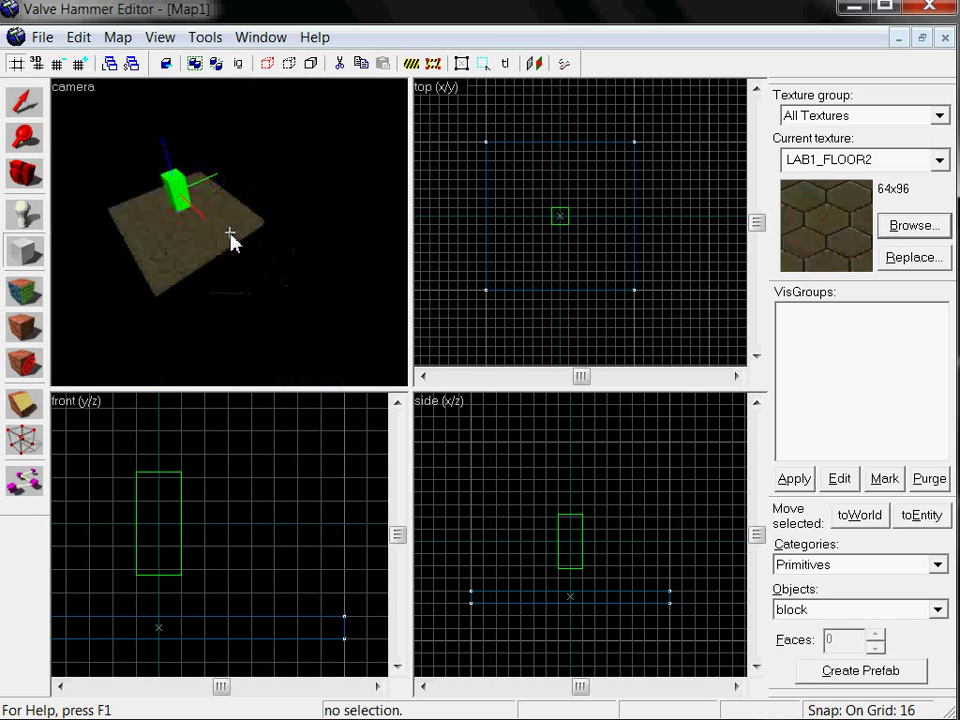
pyautogui.press('s')
pyautogui.press('w')
pyautogui.press('d')
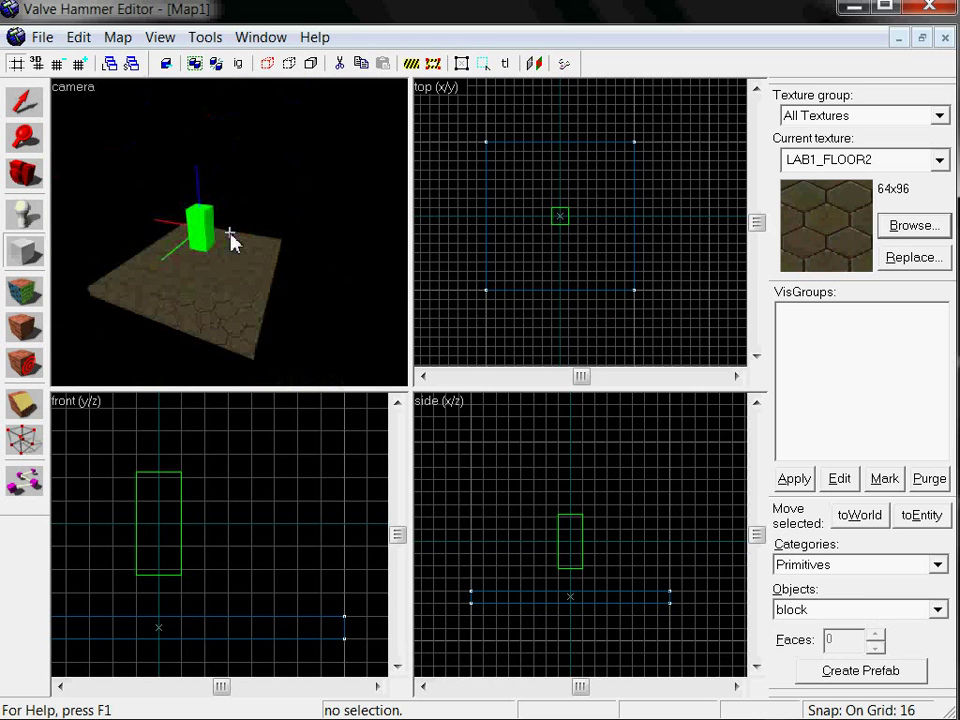
# Select the floor block and the player start one after the other in the camera view, and clear the selection.
pyautogui.click(24, 102)
pyautogui.click(199, 296)
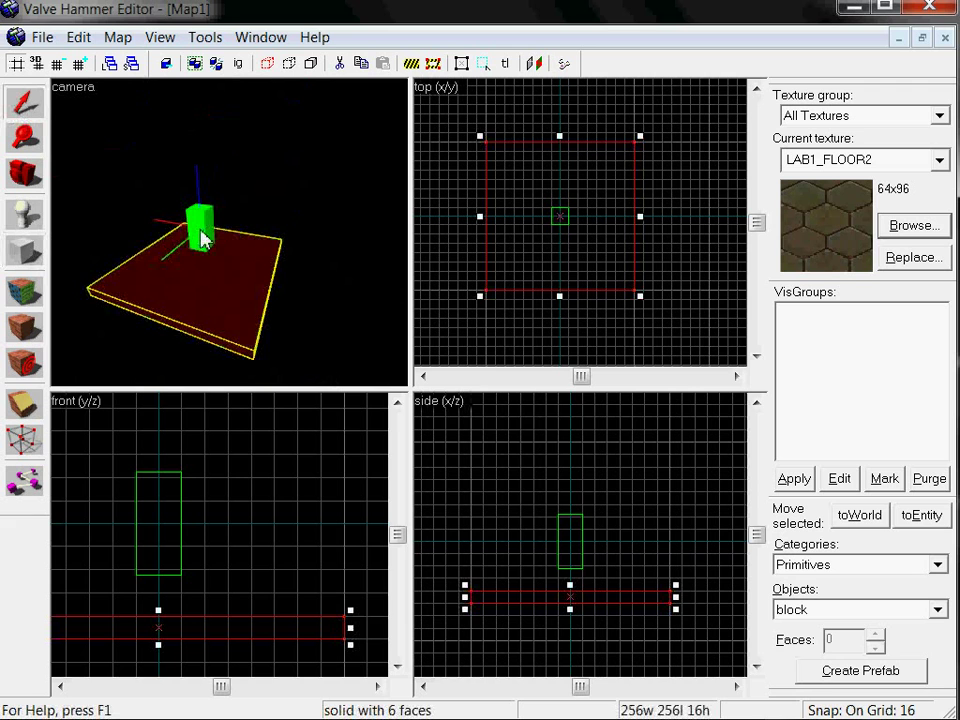
pyautogui.click(201, 222)
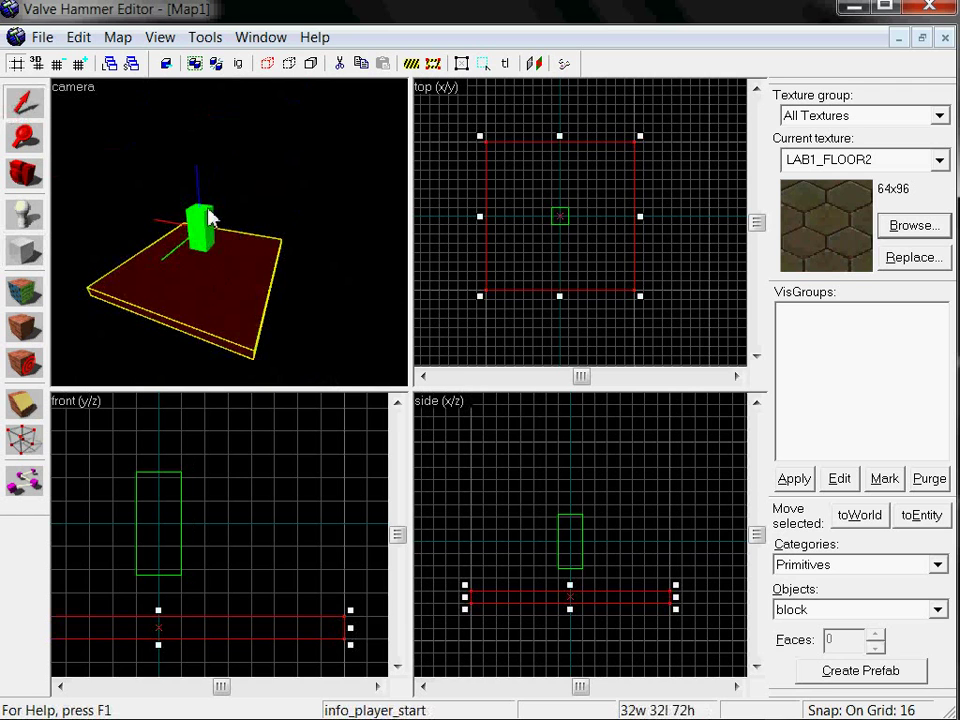
pyautogui.click(268, 207)
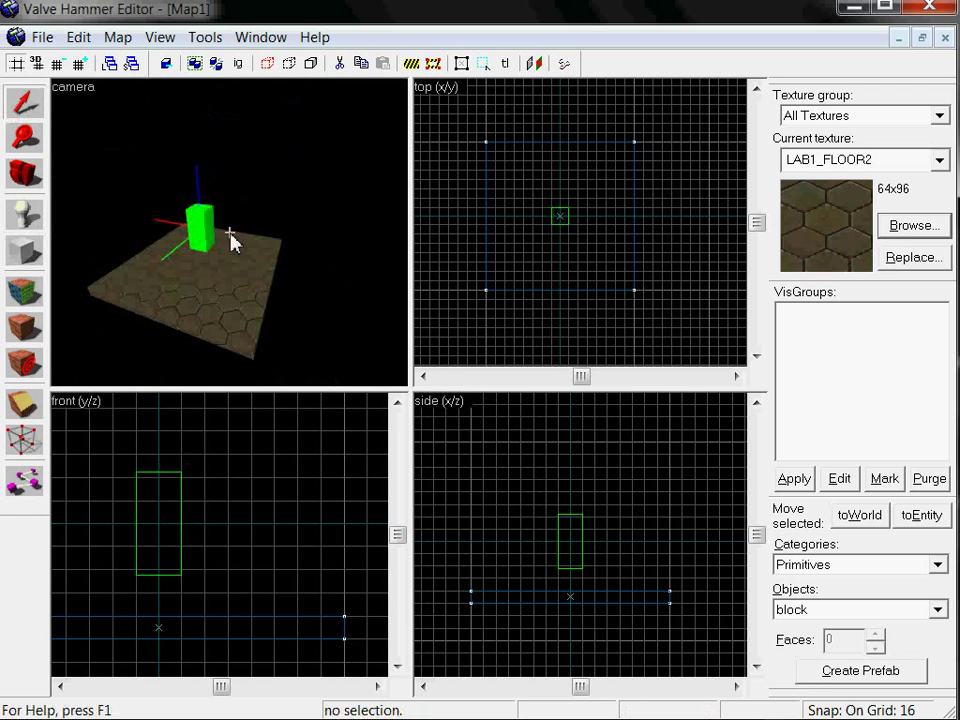
pyautogui.moveTo(195, 262); pyautogui.dragTo(231, 236)
# Filter the textures by "wall" and choose FIFTIES_WALL06 as the current texture.
pyautogui.click(912, 226)
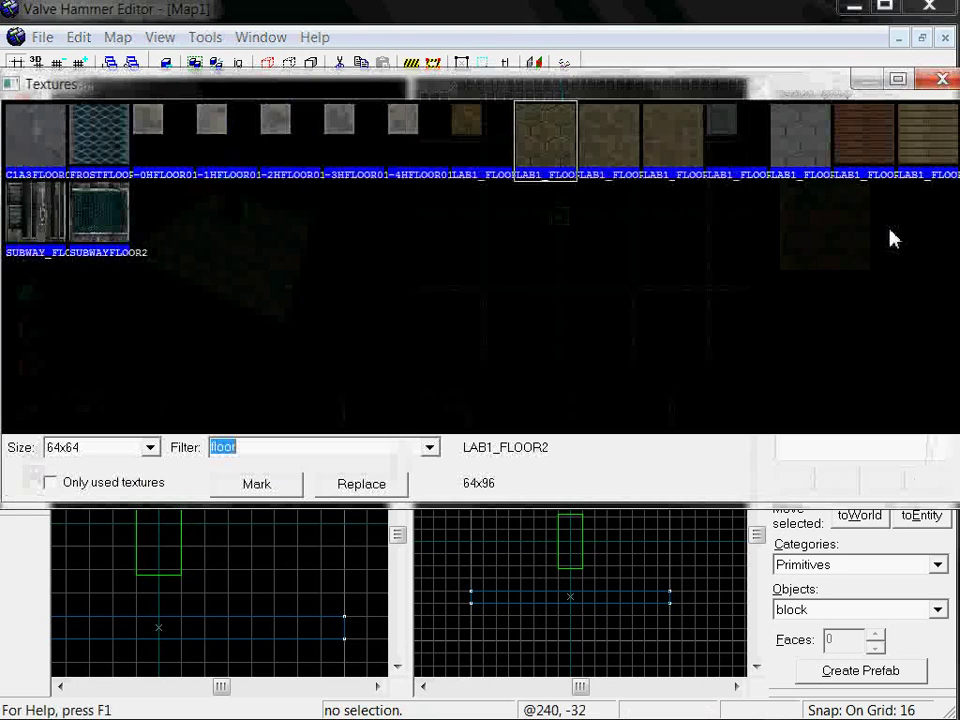
pyautogui.write('wall')
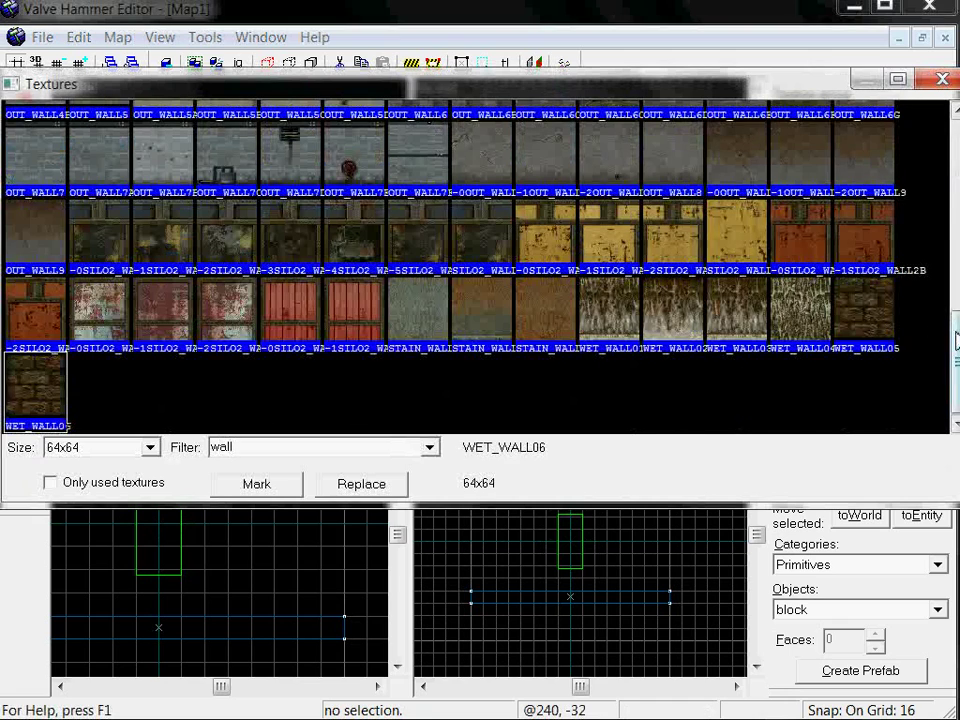
pyautogui.moveTo(953, 325); pyautogui.dragTo(955, 195)
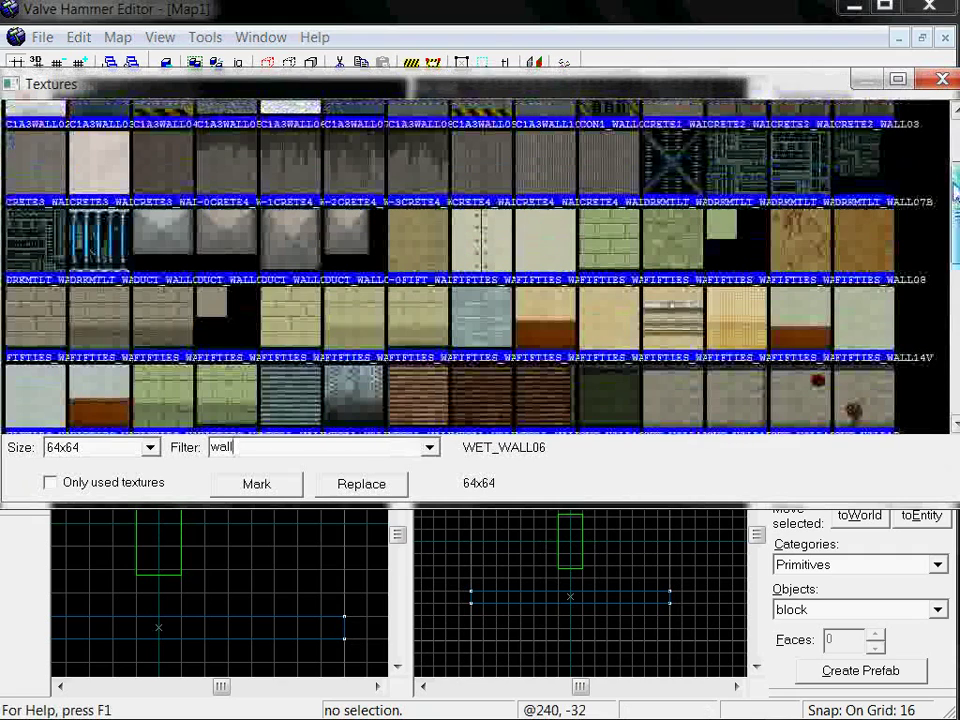
pyautogui.click(612, 236)
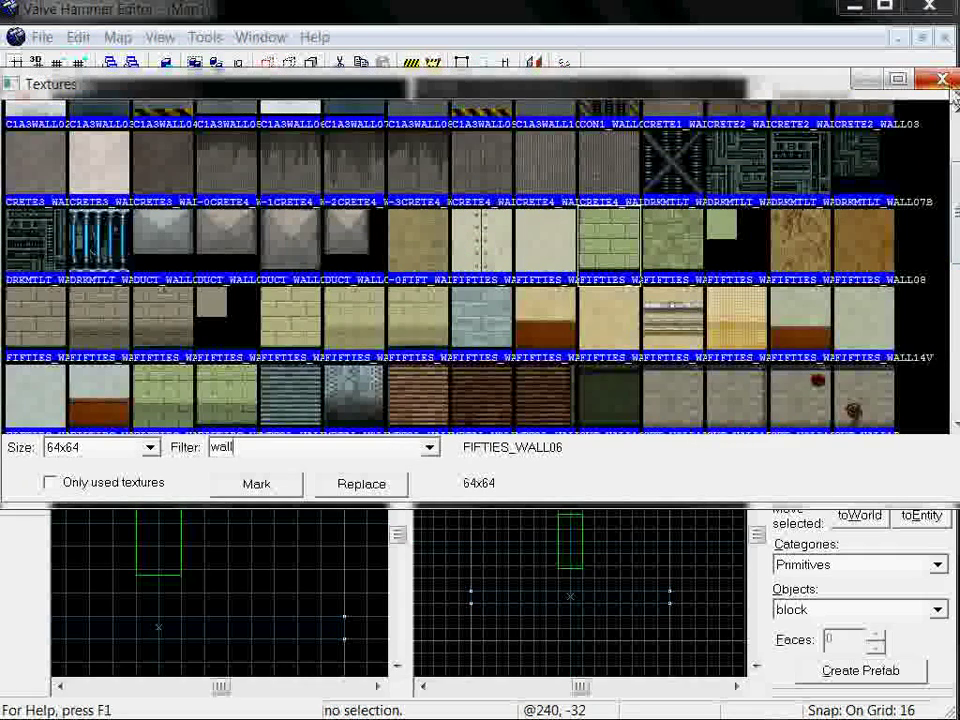
pyautogui.click(942, 78)
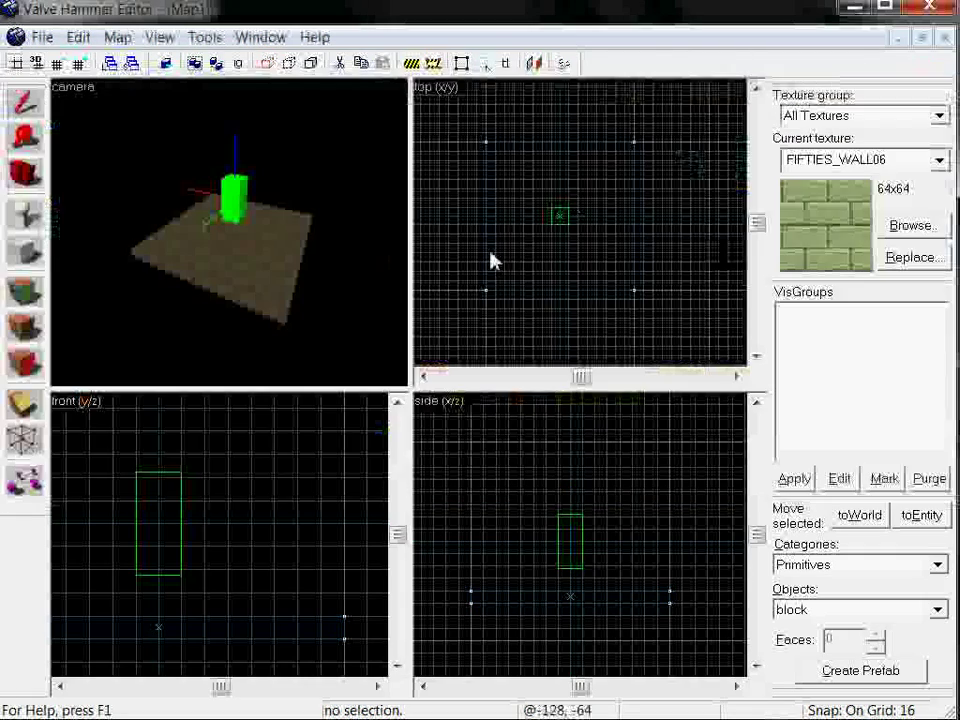
# Create a wall block 256 wide, 16 long and 192 high, standing outside the floor's upper edge in the top view.
pyautogui.click(24, 250)
pyautogui.moveTo(487, 143); pyautogui.dragTo(636, 154)
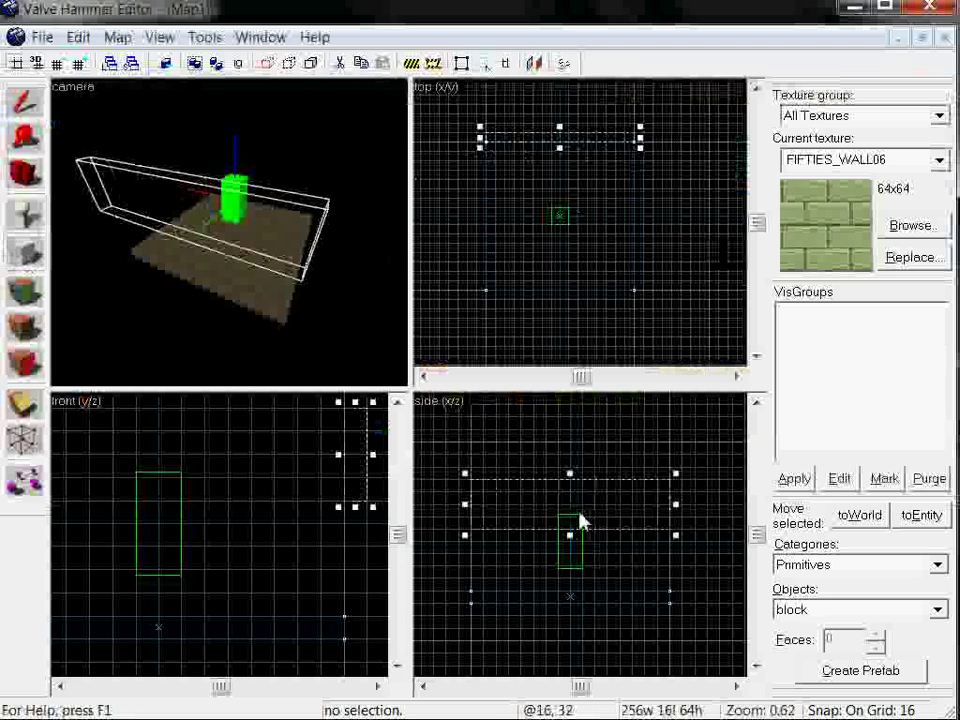
pyautogui.moveTo(578, 520); pyautogui.dragTo(582, 590)
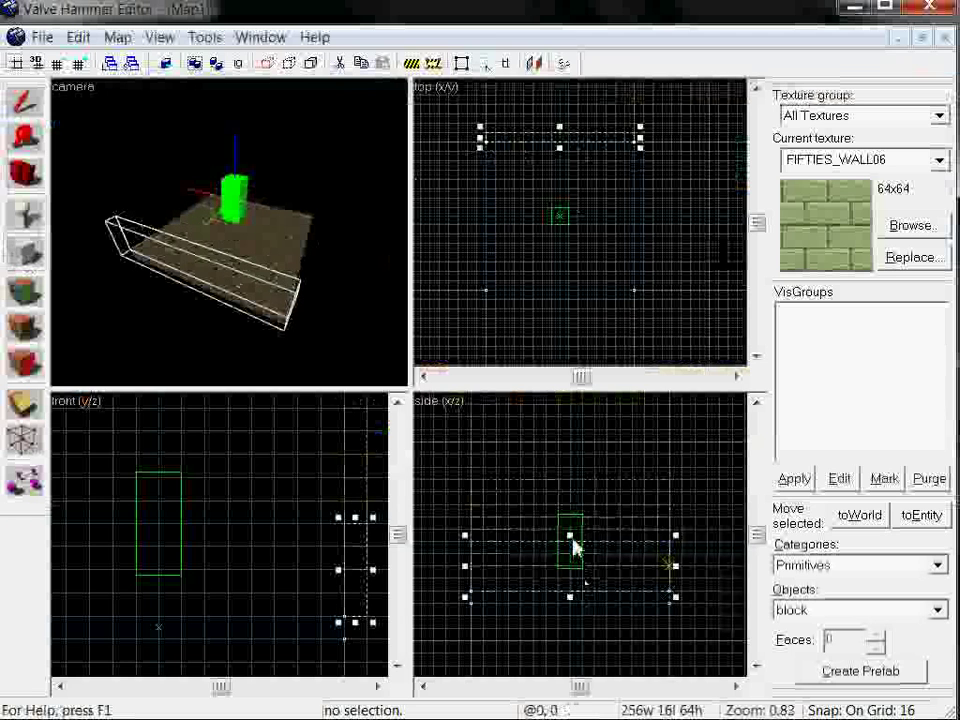
pyautogui.moveTo(572, 546); pyautogui.dragTo(570, 453)
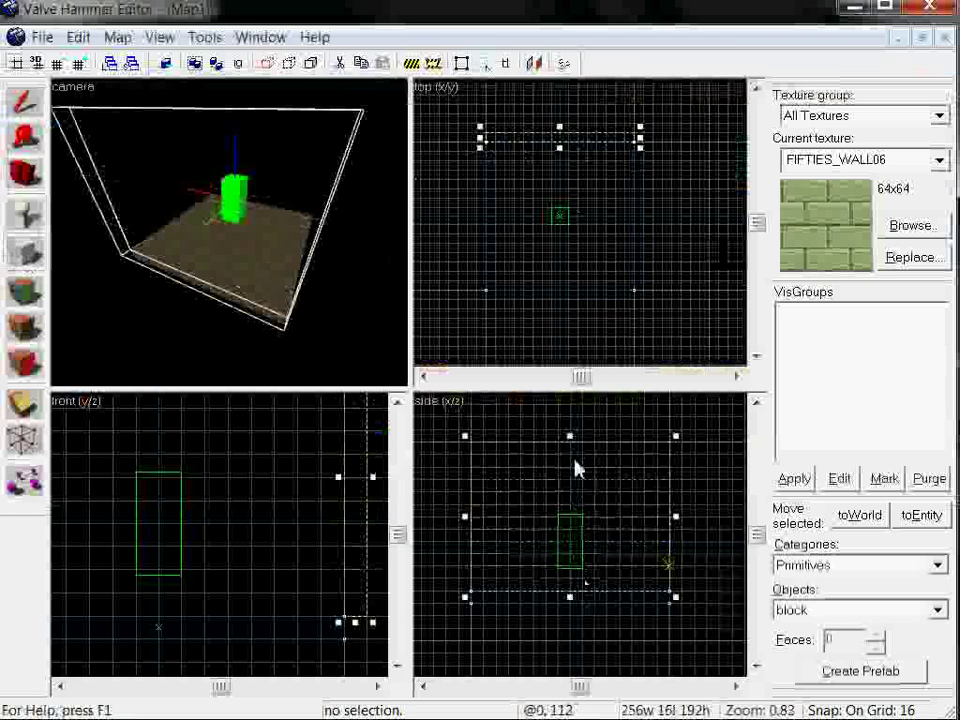
pyautogui.rightClick(590, 470)
pyautogui.click(620, 473)
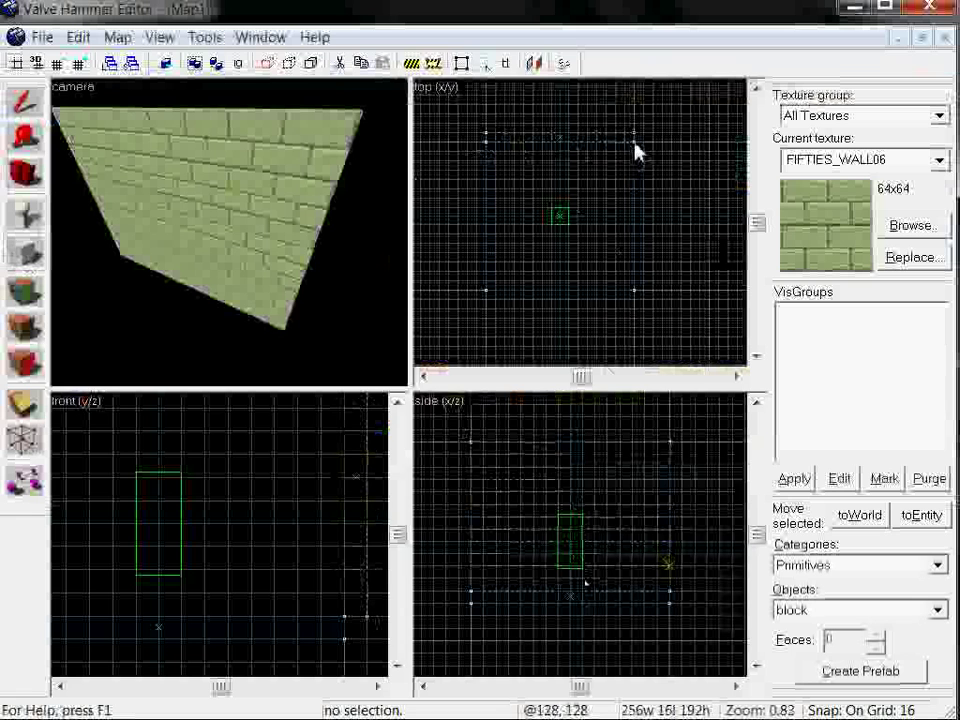
# Create a wall block 16 wide, 256 long and 192 high along the floor's right edge in the top view.
pyautogui.moveTo(636, 150); pyautogui.dragTo(645, 296)
pyautogui.moveTo(674, 498); pyautogui.dragTo(686, 600)
pyautogui.rightClick(677, 518)
pyautogui.click(700, 530)
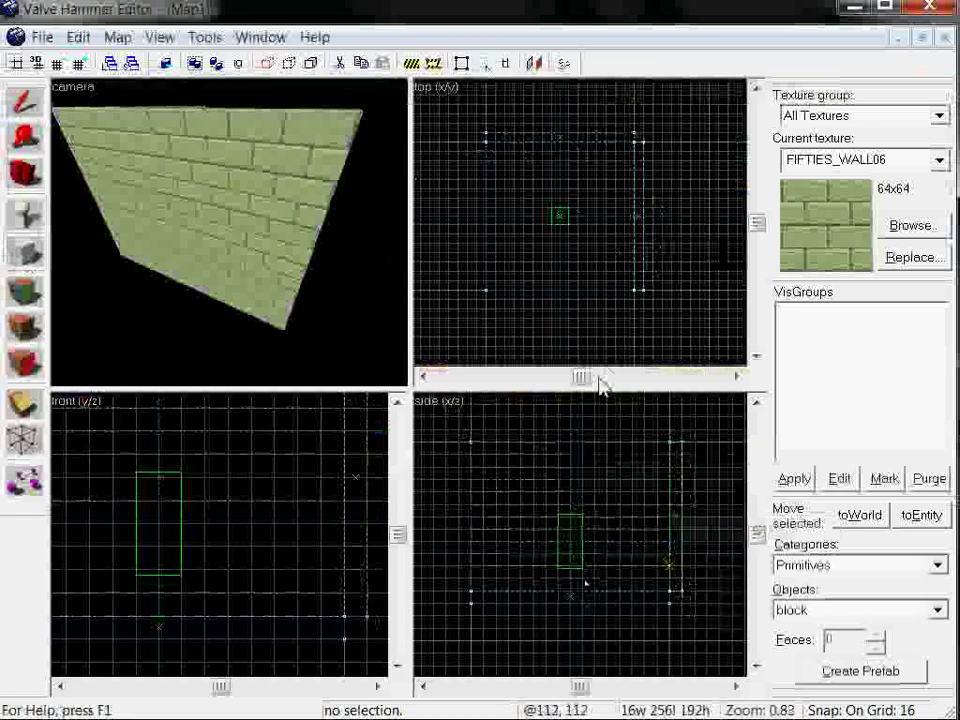
# Create a wall block 256 wide, 16 long and 192 high along the floor's lower edge in the top view.
pyautogui.moveTo(485, 301); pyautogui.dragTo(631, 305)
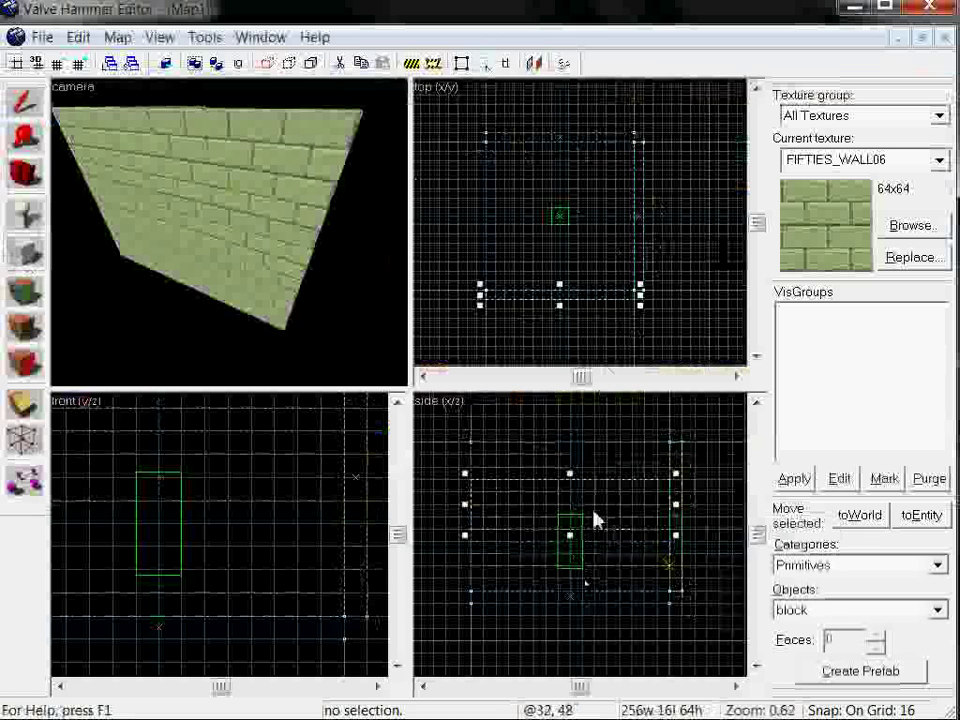
pyautogui.moveTo(593, 509); pyautogui.dragTo(558, 449)
pyautogui.rightClick(576, 462)
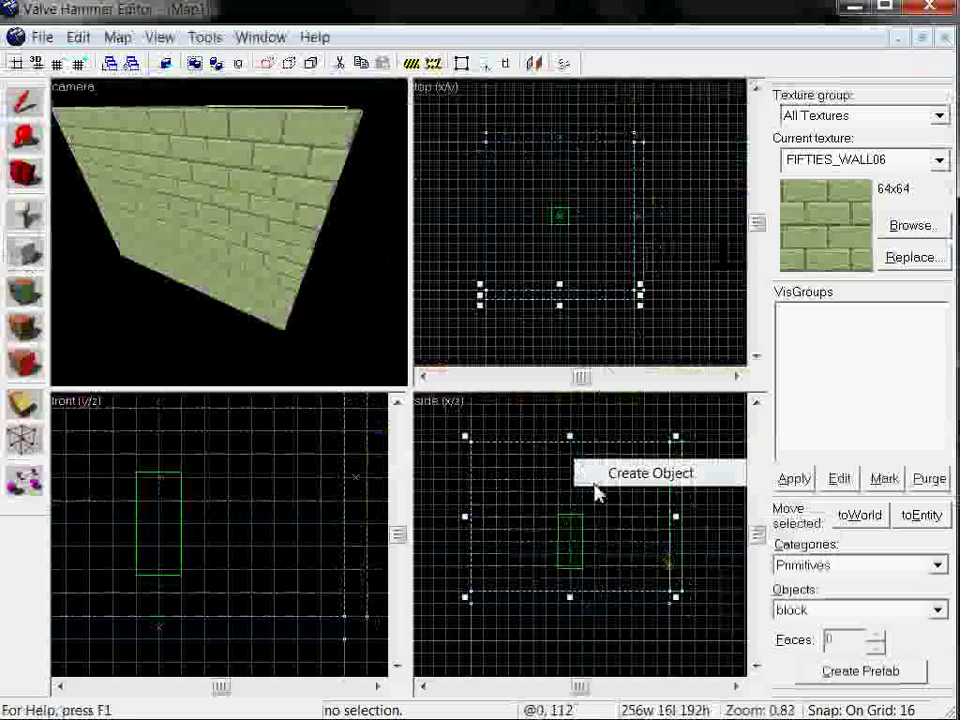
pyautogui.click(608, 471)
# Create a wall block 16 wide, 256 long and 192 high along the floor's left edge in the top view.
pyautogui.moveTo(476, 140); pyautogui.dragTo(489, 300)
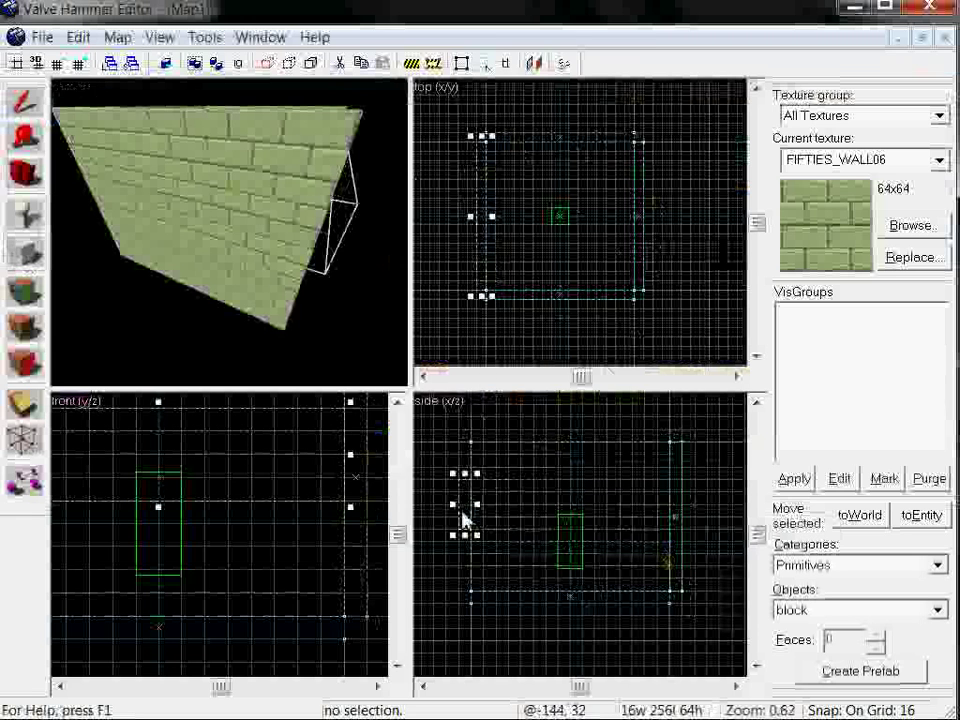
pyautogui.moveTo(463, 516); pyautogui.dragTo(470, 465)
pyautogui.rightClick(470, 465)
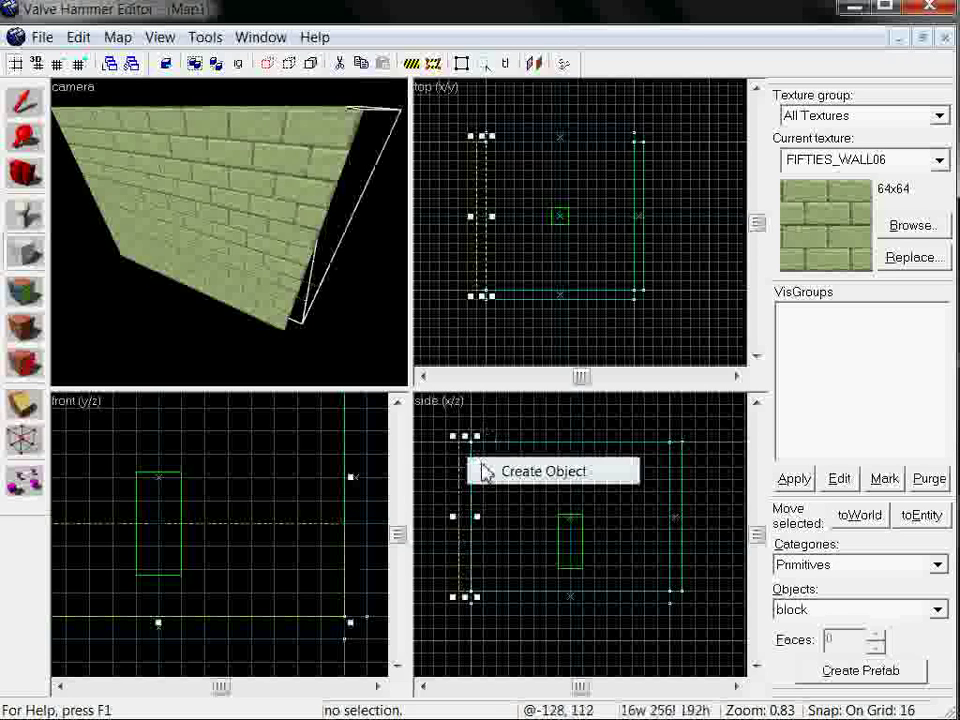
pyautogui.click(487, 470)
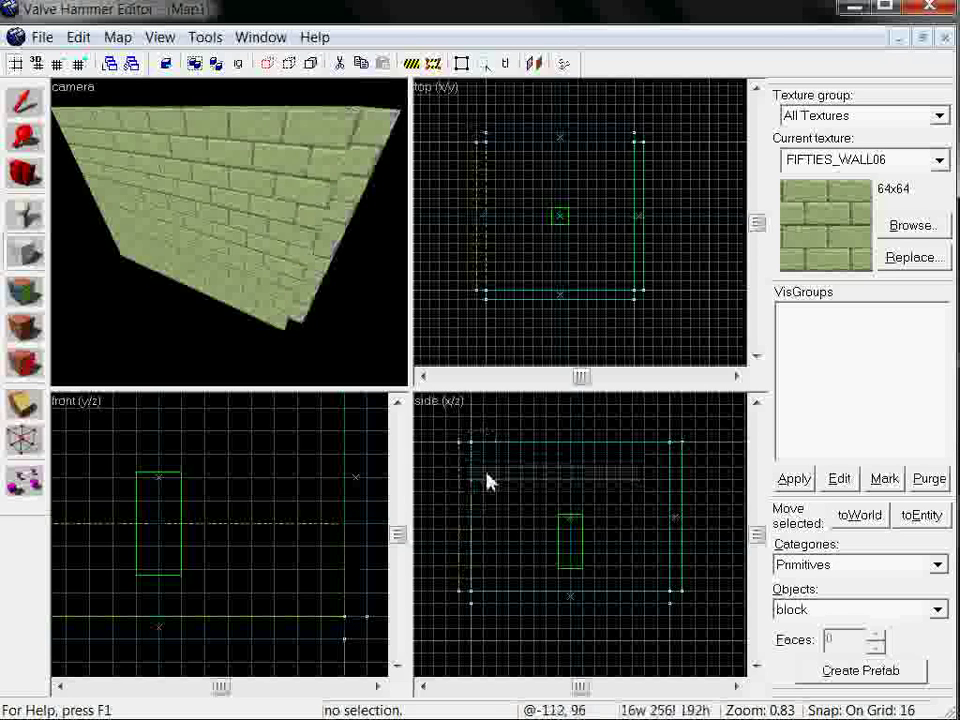
# Filter the textures by "ceil" and choose CRETE3_CEIL02A as the current texture.
pyautogui.click(911, 226)
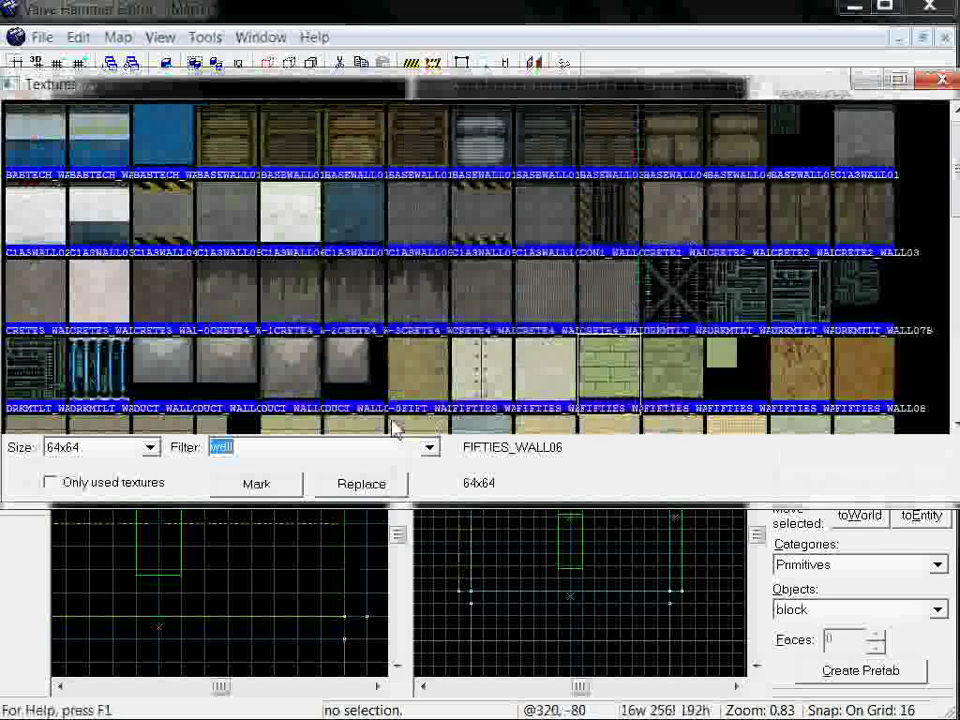
pyautogui.write('ceiling')
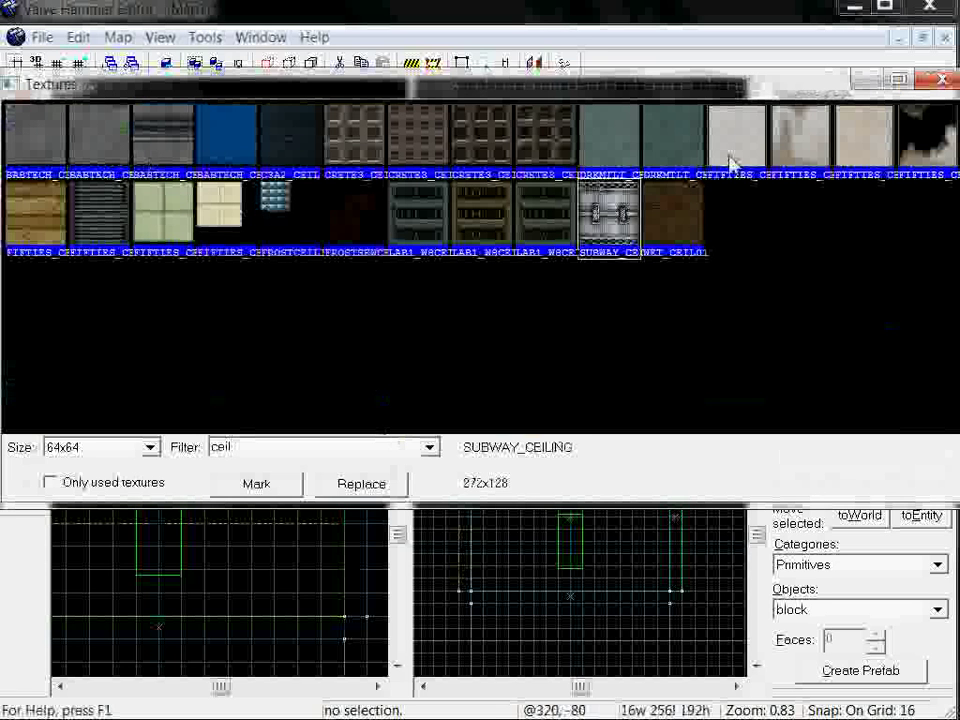
pyautogui.click(744, 157)
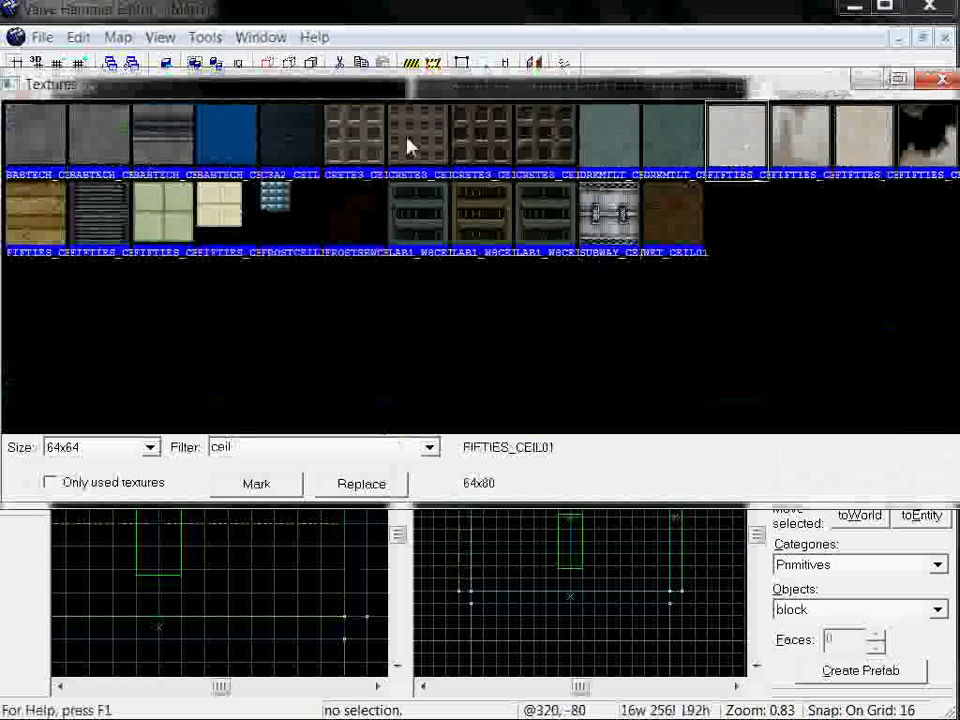
pyautogui.click(946, 84)
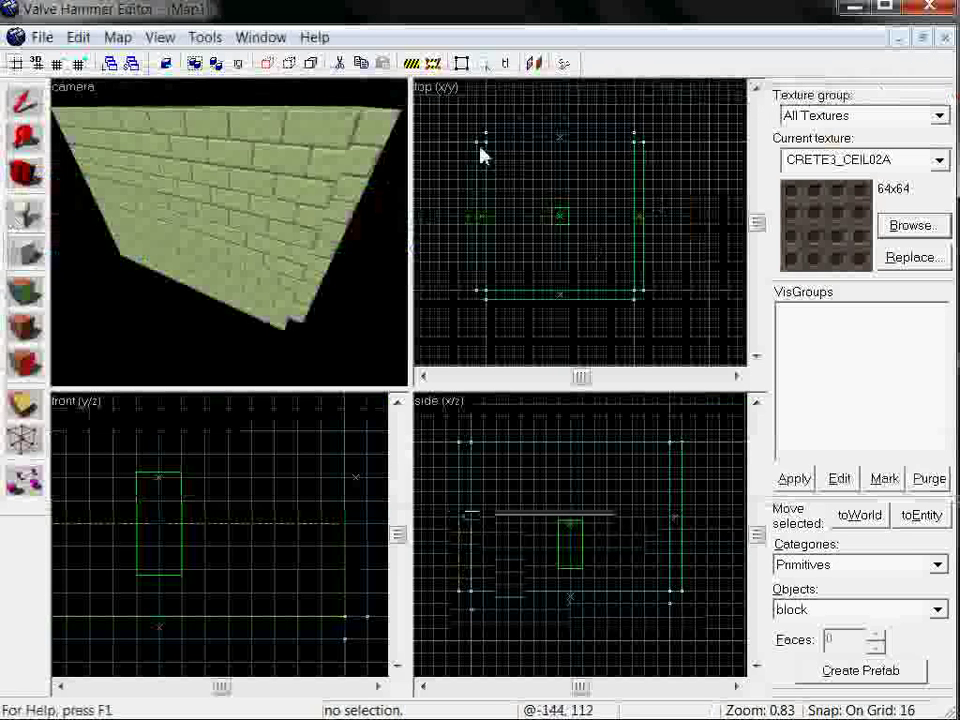
# Create a ceiling block 256 wide, 256 long and 16 high between the upper edges of the four walls.
pyautogui.moveTo(486, 142); pyautogui.dragTo(639, 304)
pyautogui.moveTo(560, 308); pyautogui.dragTo(559, 298)
pyautogui.press('Return')
pyautogui.moveTo(582, 468); pyautogui.dragTo(570, 472)
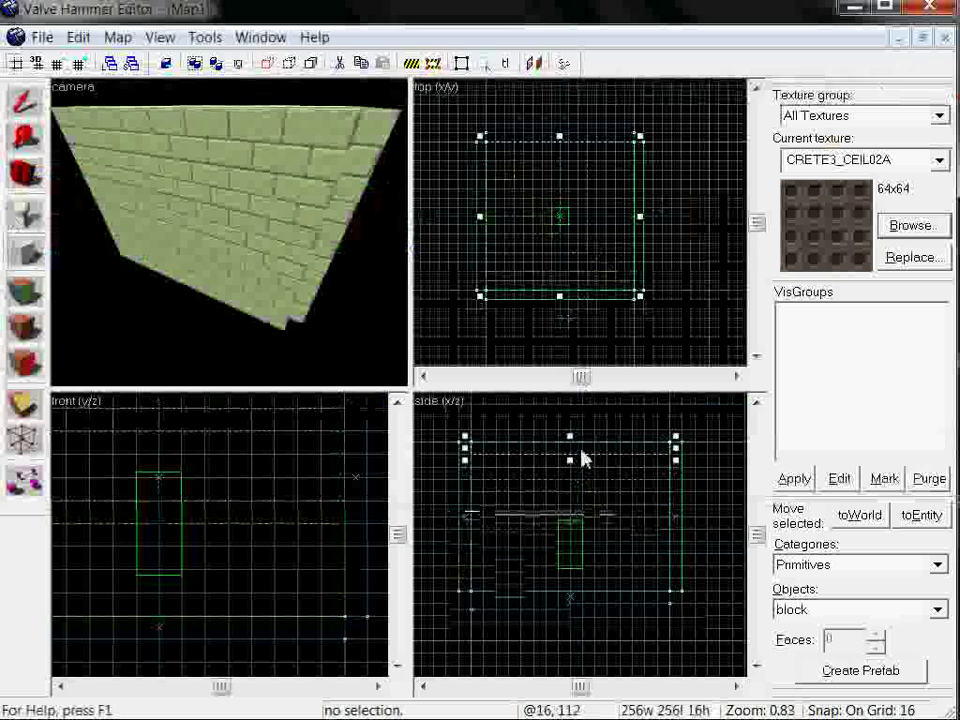
pyautogui.rightClick(583, 455)
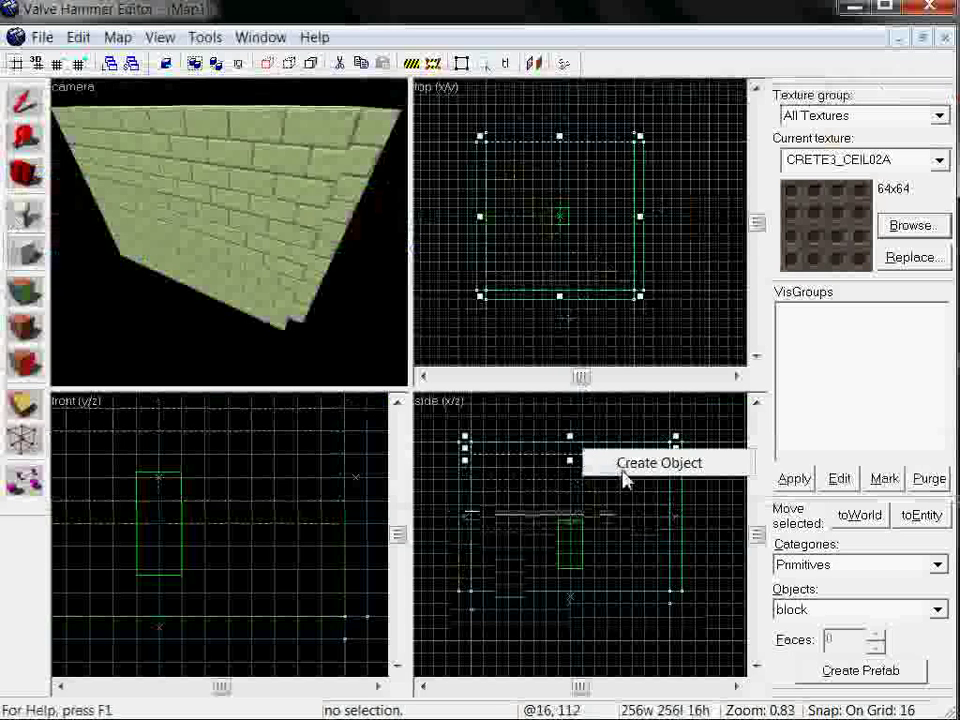
pyautogui.click(621, 466)
# Fly the 3D camera around and through the room to examine the ceiling, walls, floor and player start.
pyautogui.press('z')
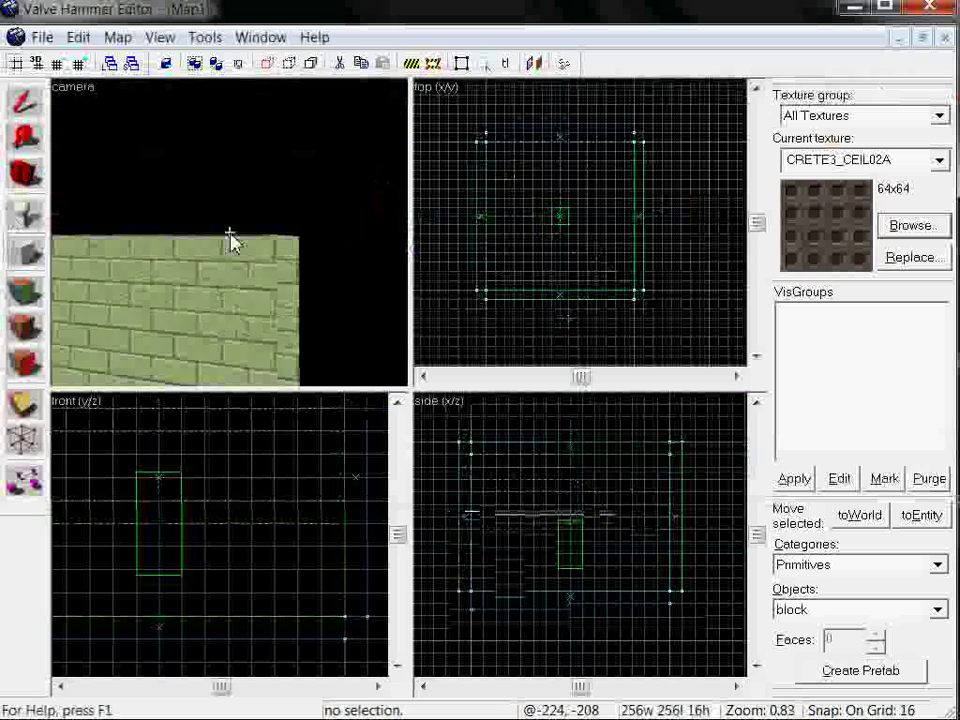
pyautogui.press('w')
pyautogui.press('w')
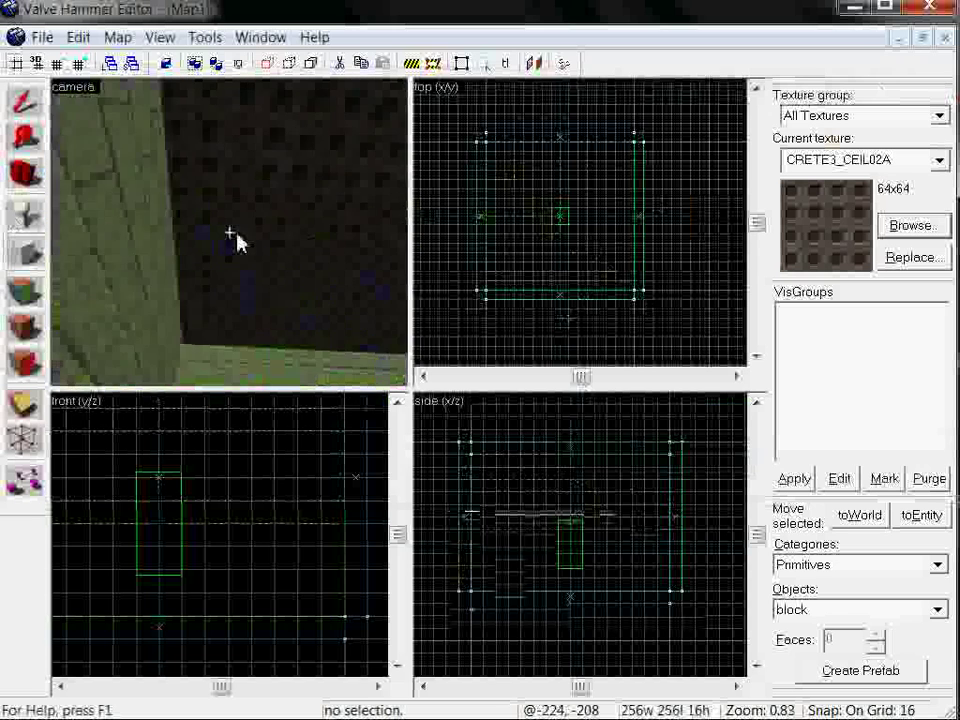
pyautogui.press('s')
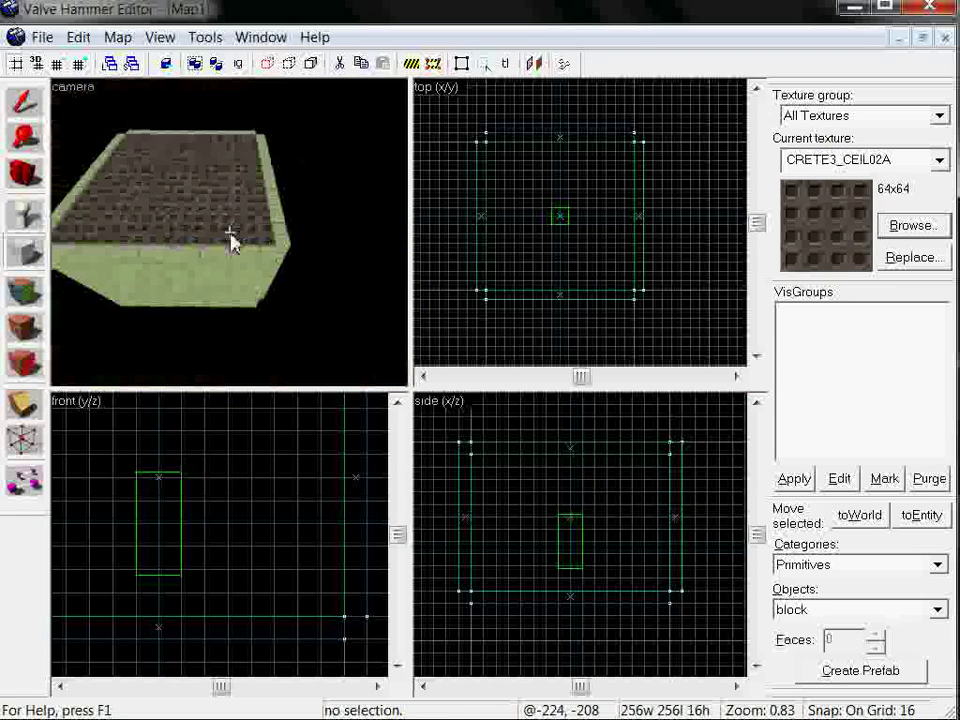
pyautogui.press('w')
pyautogui.press('w')
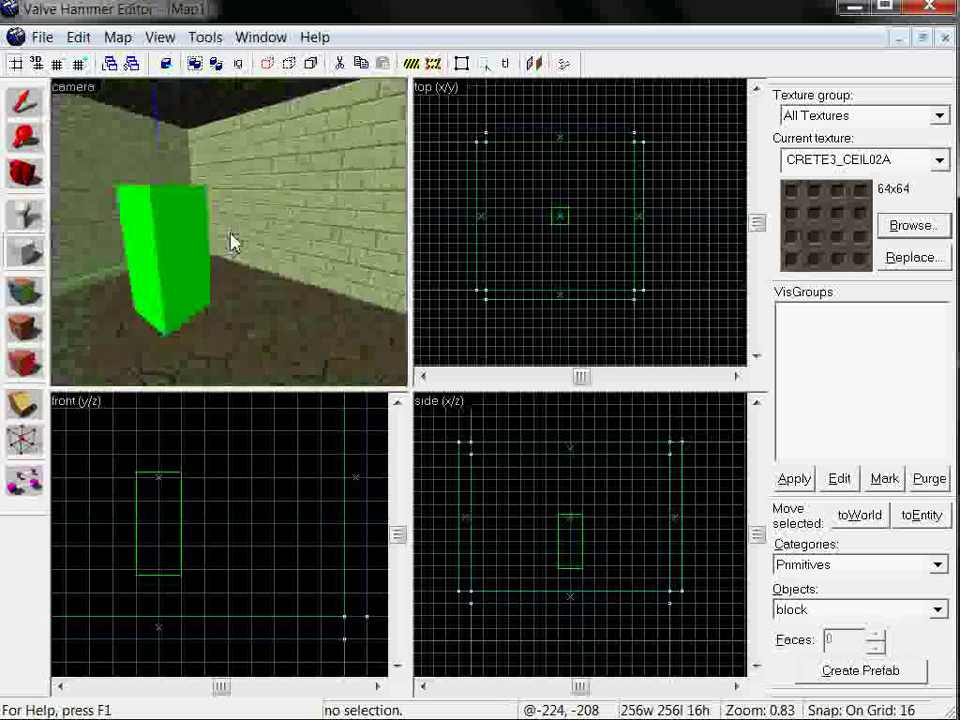
pyautogui.press('d')
pyautogui.press('a')
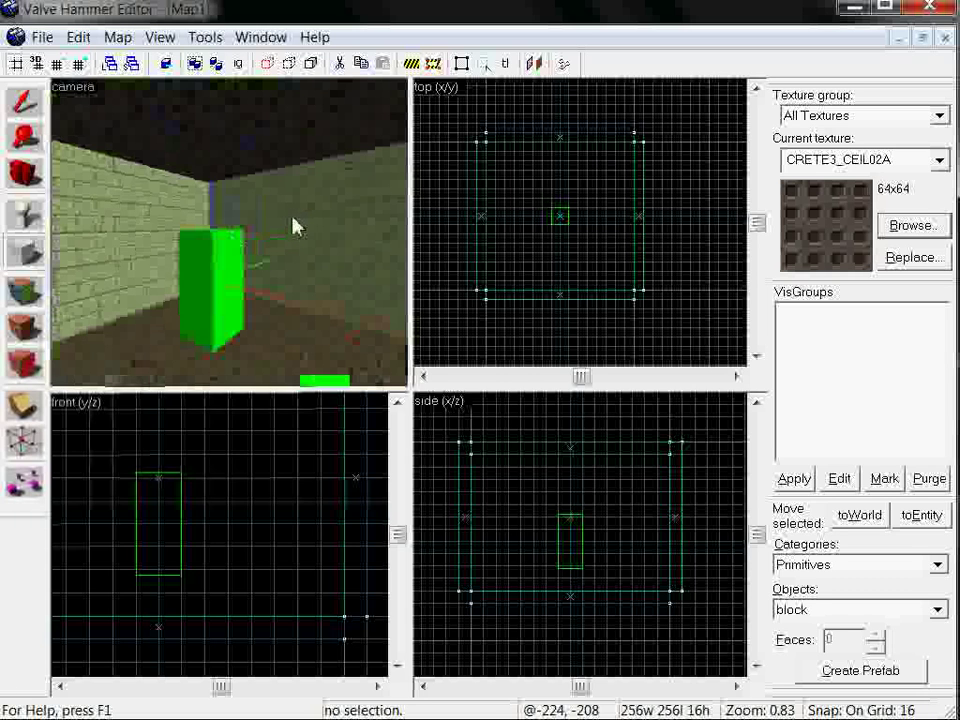
pyautogui.press('Left')
pyautogui.press('a')
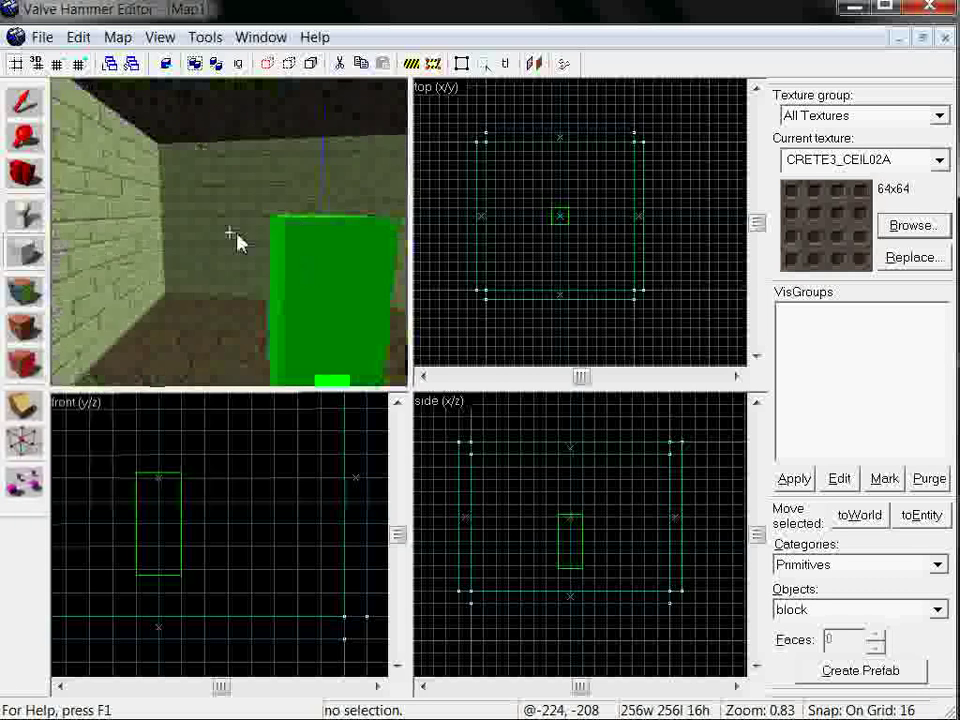
pyautogui.press('a')
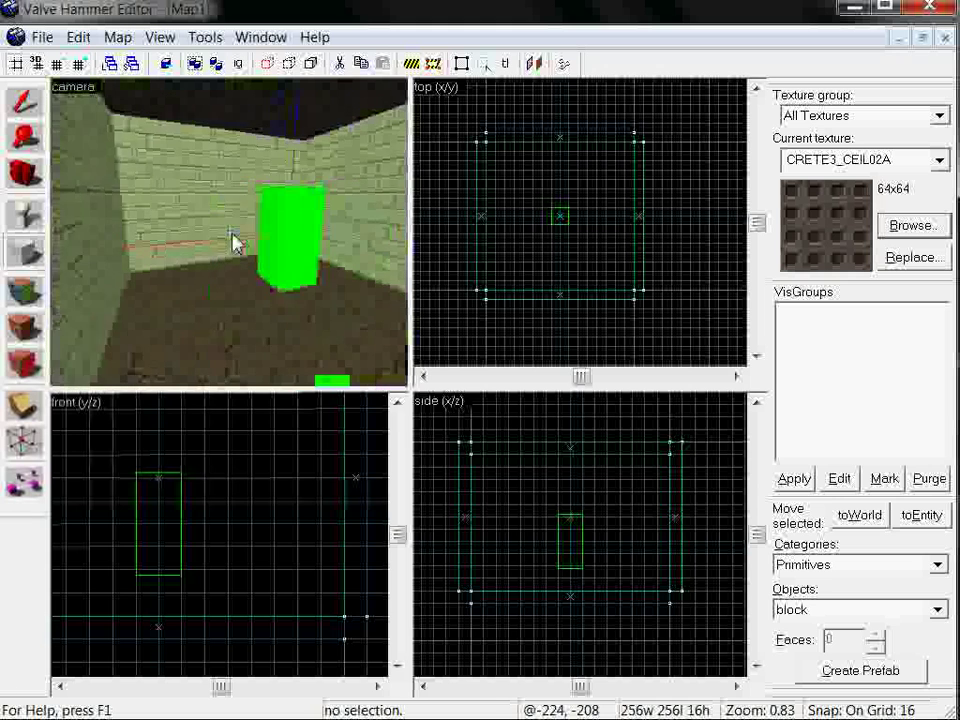
pyautogui.press('z')
# Save the map to the desktop as test1 in the Hammer/Worldcraft Maps (*.rmf) format.
pyautogui.click(42, 37)
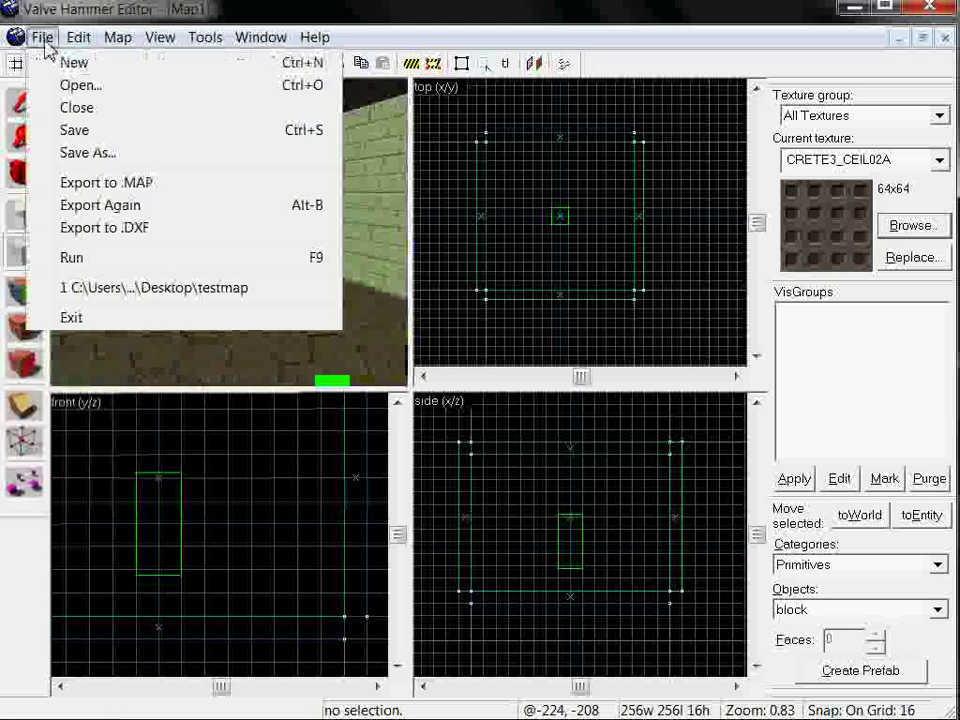
pyautogui.click(72, 153)
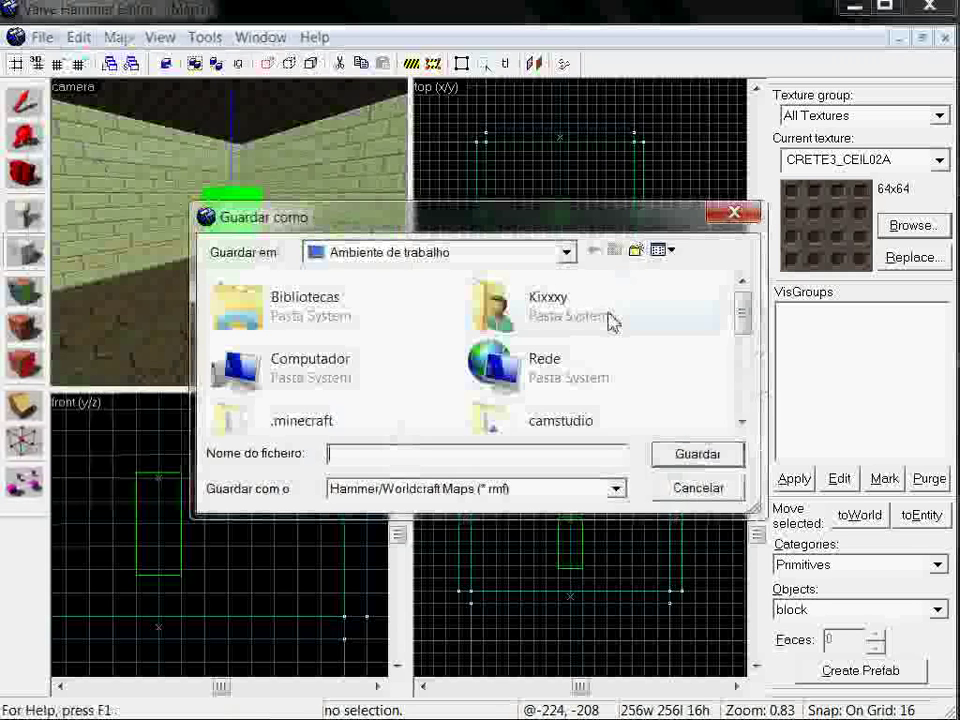
pyautogui.write('00')
pyautogui.press('BackSpace')
pyautogui.press('BackSpace')
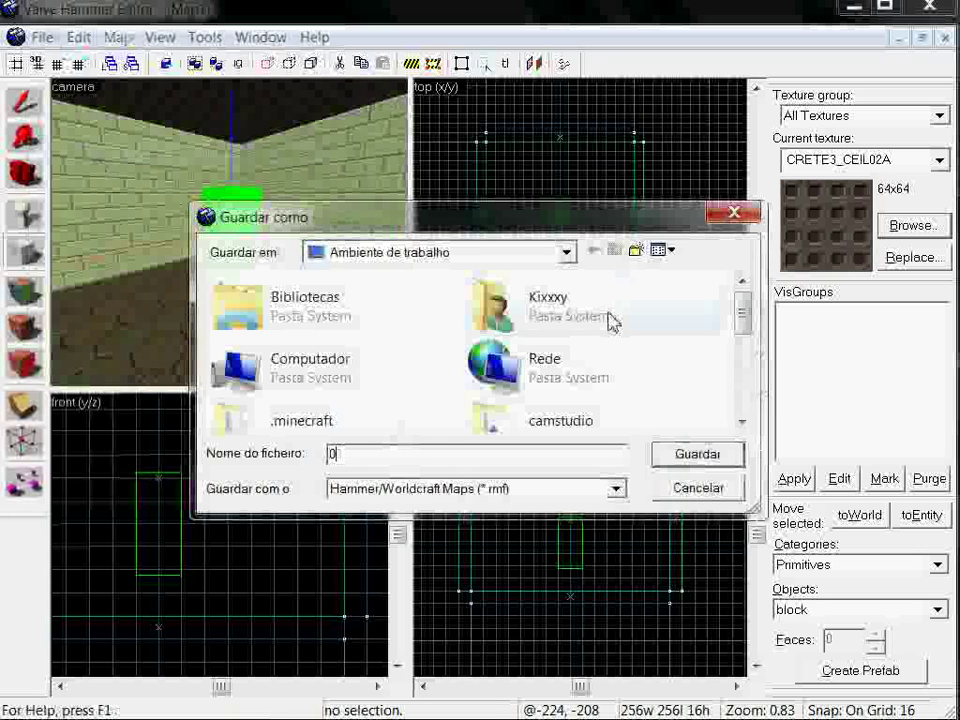
pyautogui.write('test1')
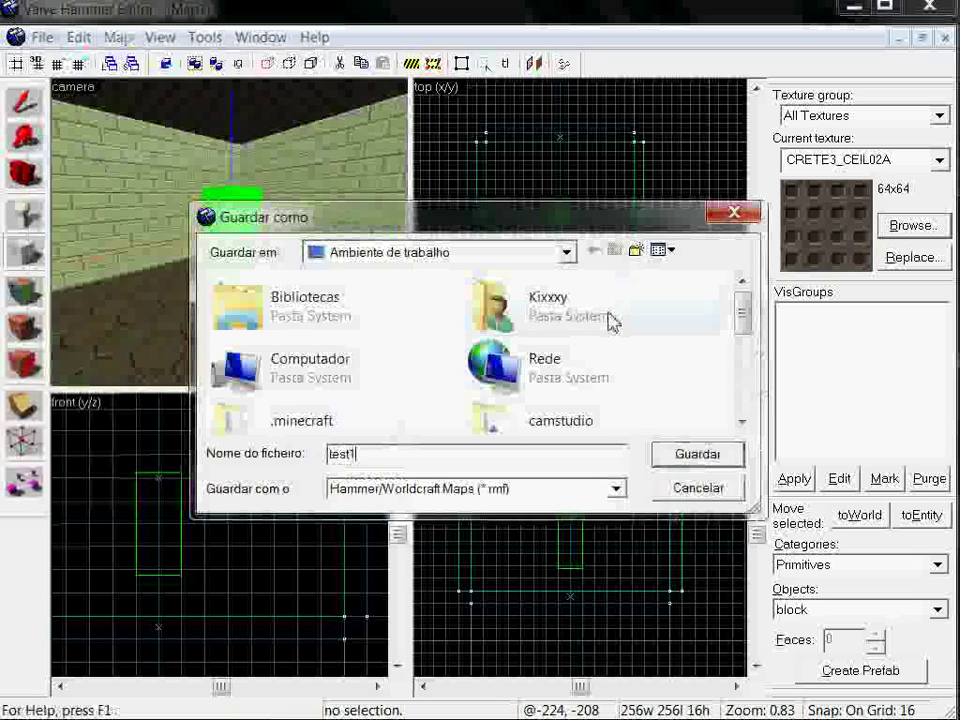
pyautogui.click(690, 458)
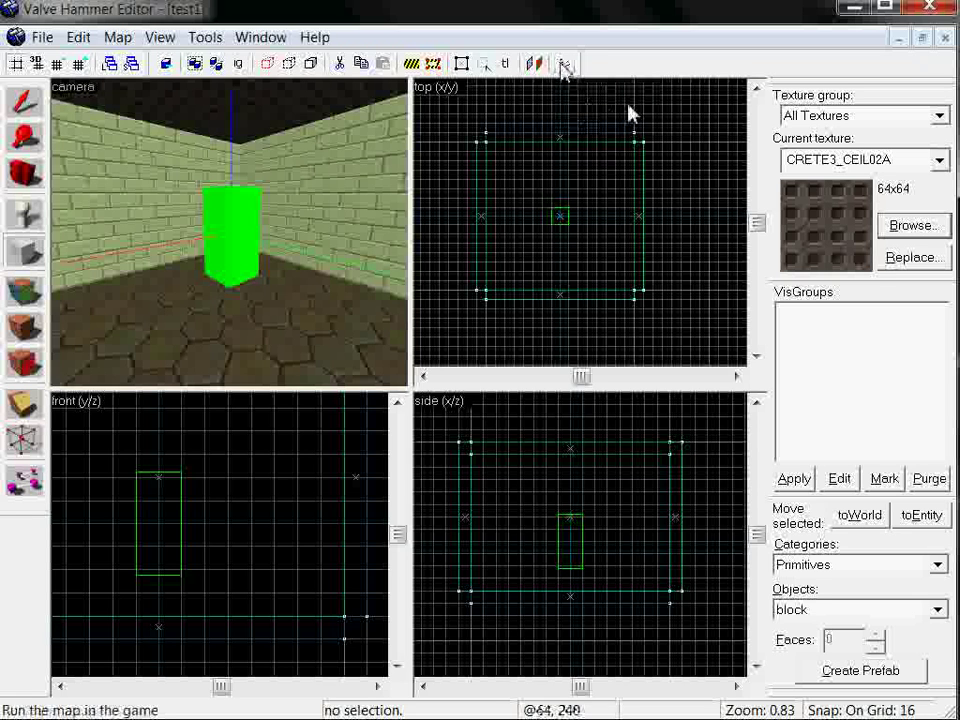
# Compile the map with CSG, BSP and VIS set to Normal, RAD set to No, and without running the game.
pyautogui.click(564, 64)
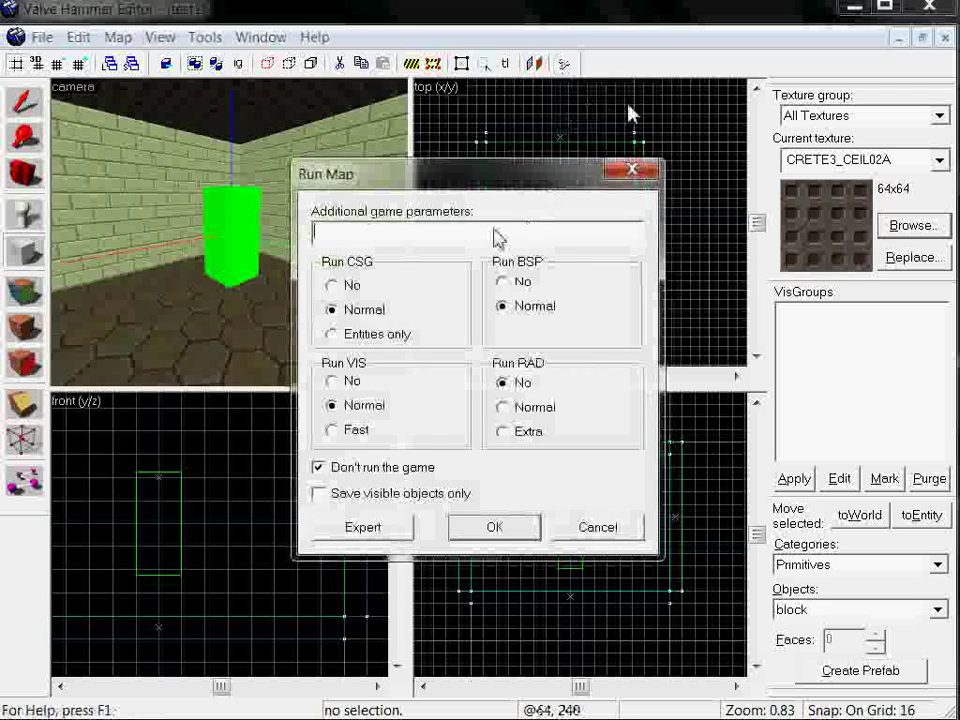
pyautogui.moveTo(479, 160); pyautogui.dragTo(468, 120)
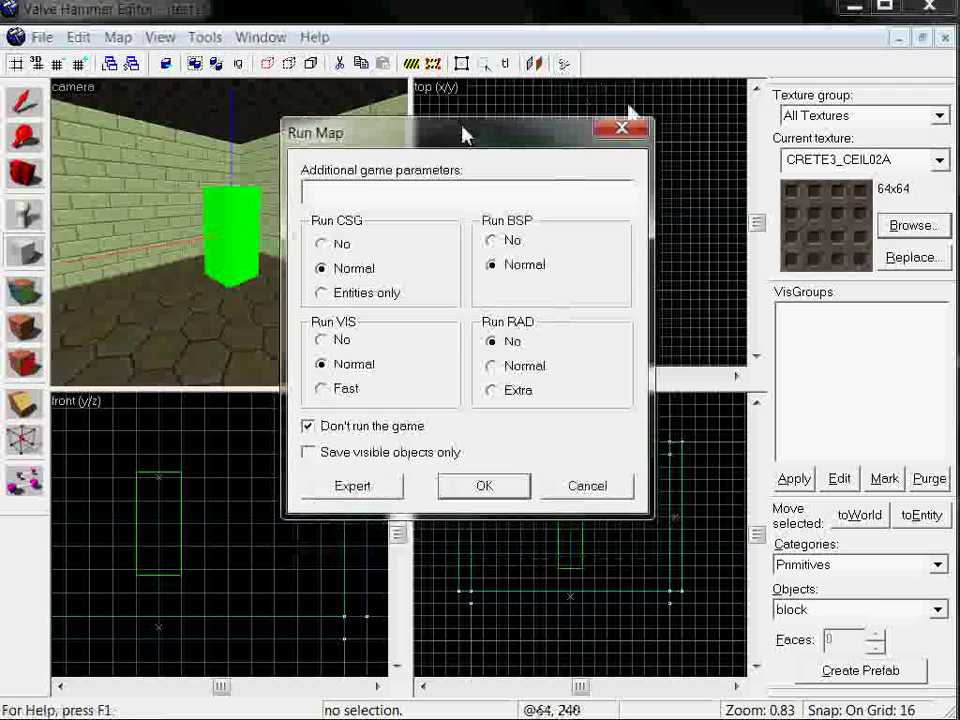
pyautogui.click(352, 486)
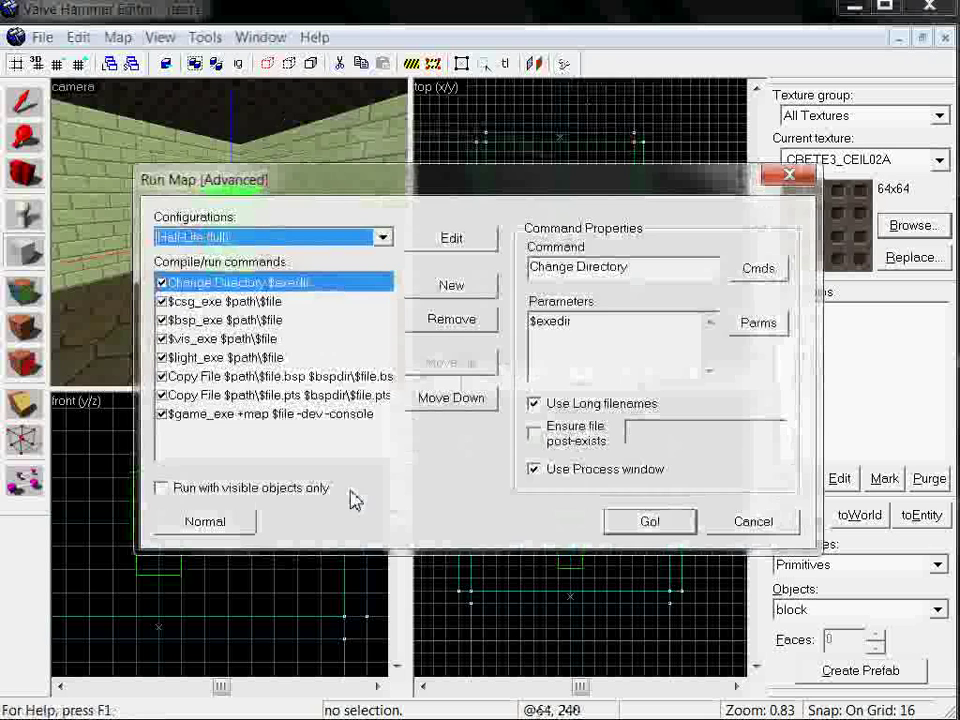
pyautogui.click(231, 527)
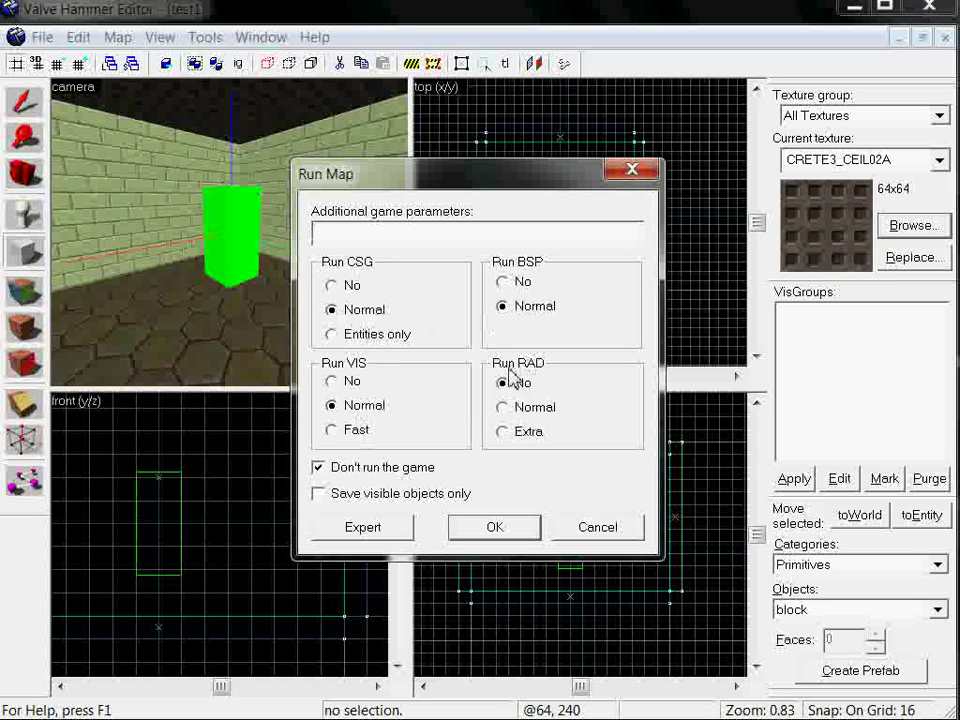
pyautogui.click(370, 478)
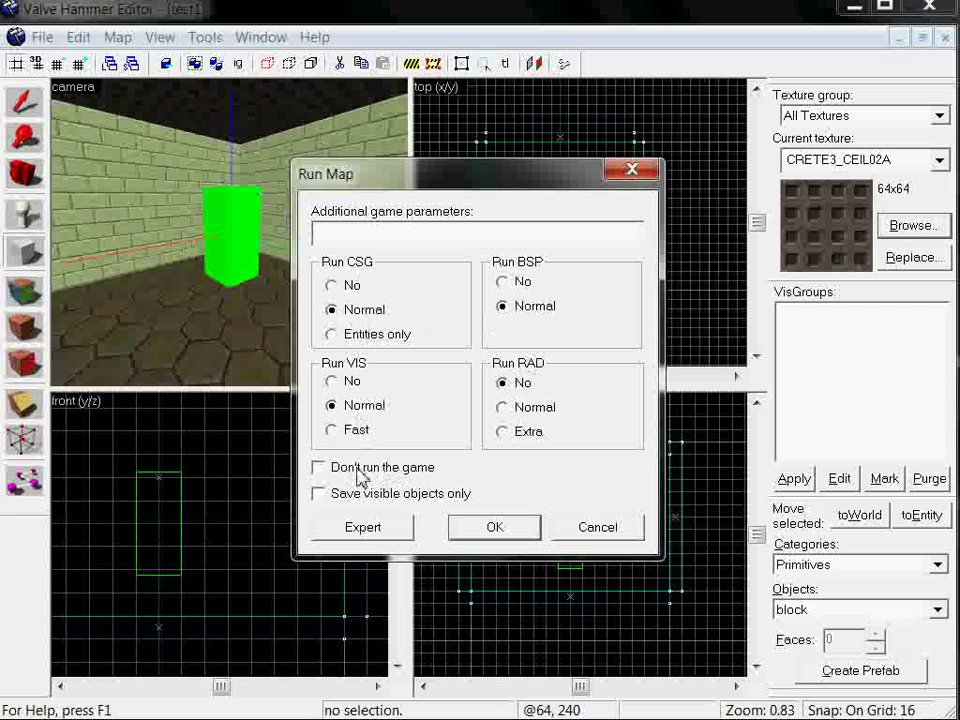
pyautogui.click(357, 476)
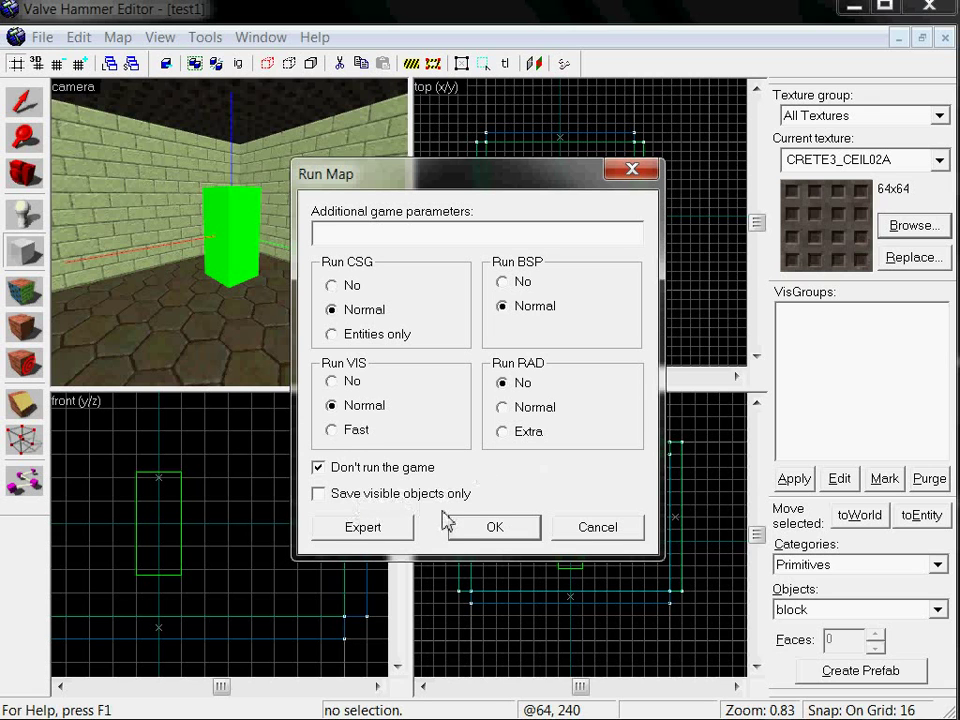
pyautogui.click(492, 534)
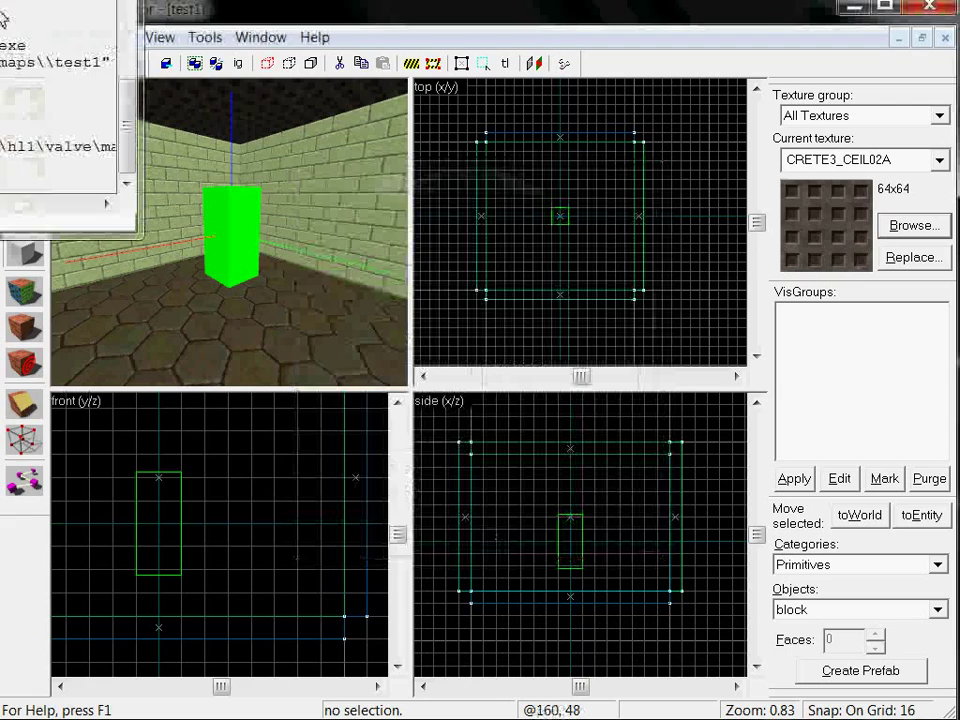
# Read through the compile log from start to end and close it.
pyautogui.moveTo(0, 0); pyautogui.dragTo(427, 168)
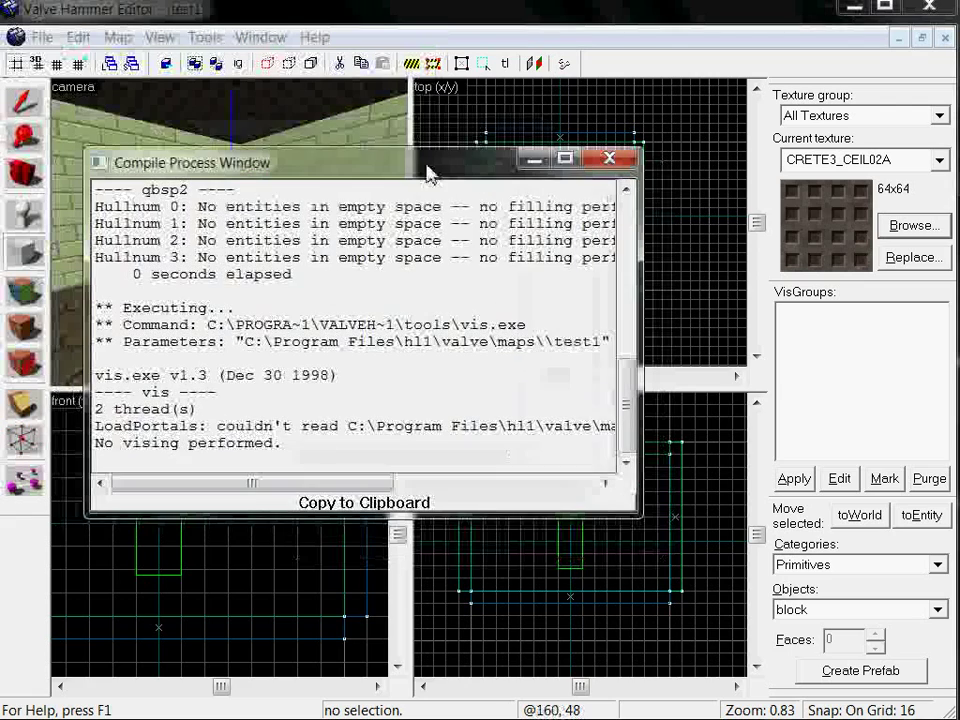
pyautogui.moveTo(629, 408)
pyautogui.mouseDown()
pyautogui.moveTo(627, 250)
pyautogui.moveTo(627, 390)
pyautogui.mouseUp()
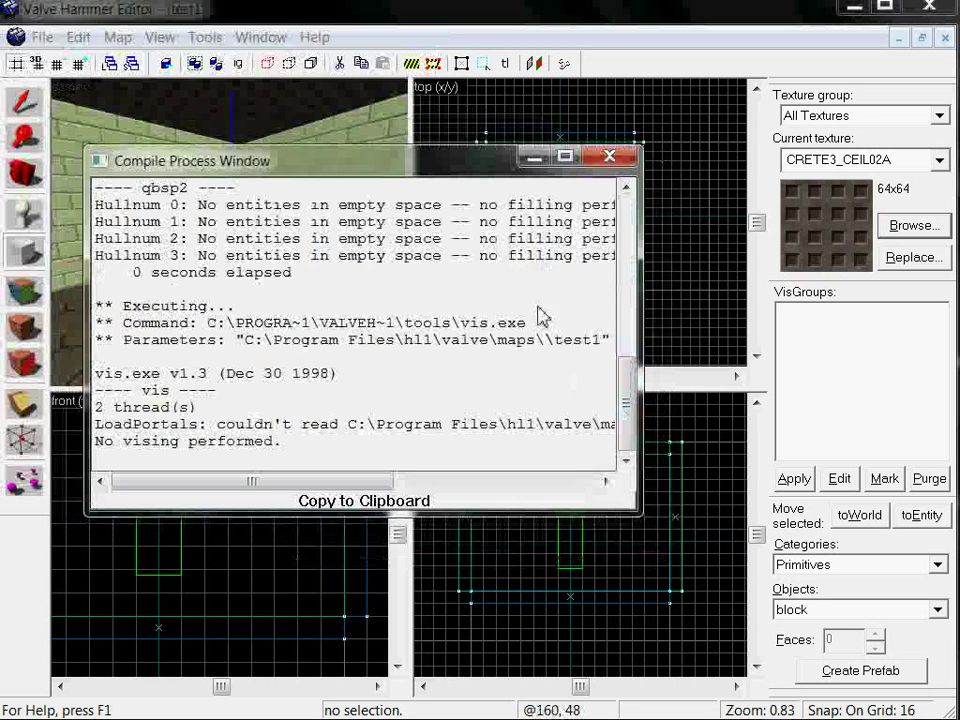
pyautogui.click(668, 444)
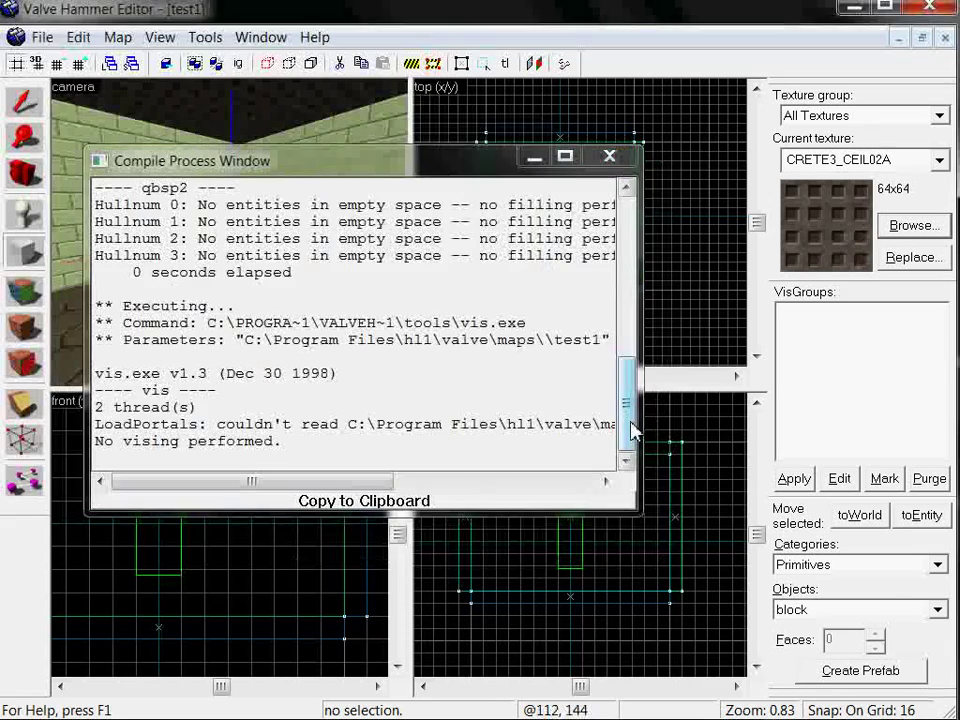
pyautogui.click(632, 430)
pyautogui.scroll(10, 632, 430)
pyautogui.scroll(-10, 632, 430)
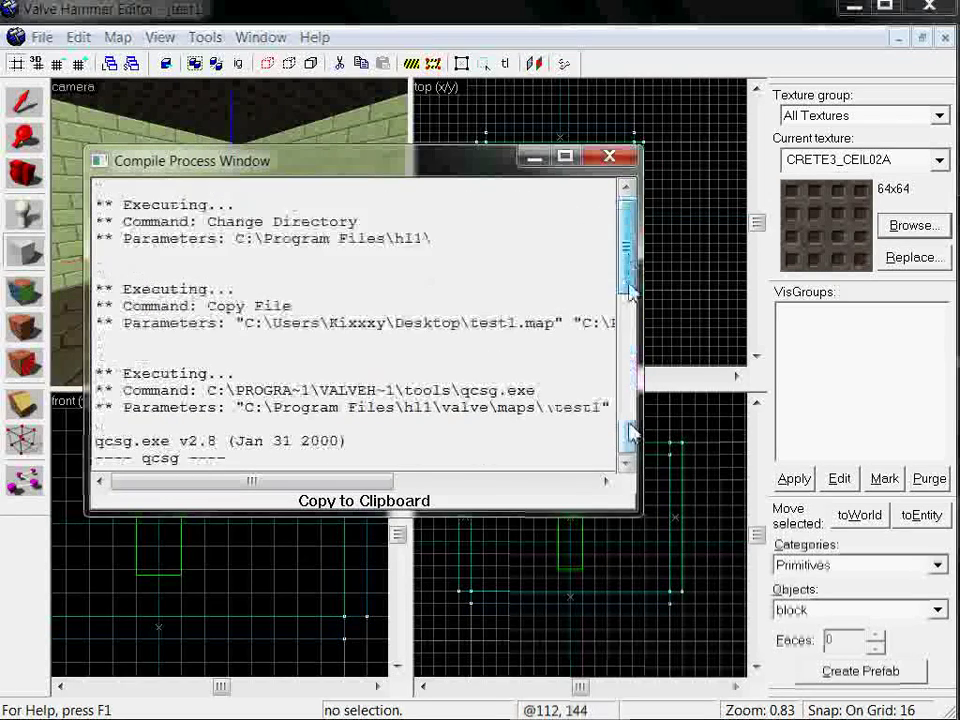
pyautogui.click(608, 157)
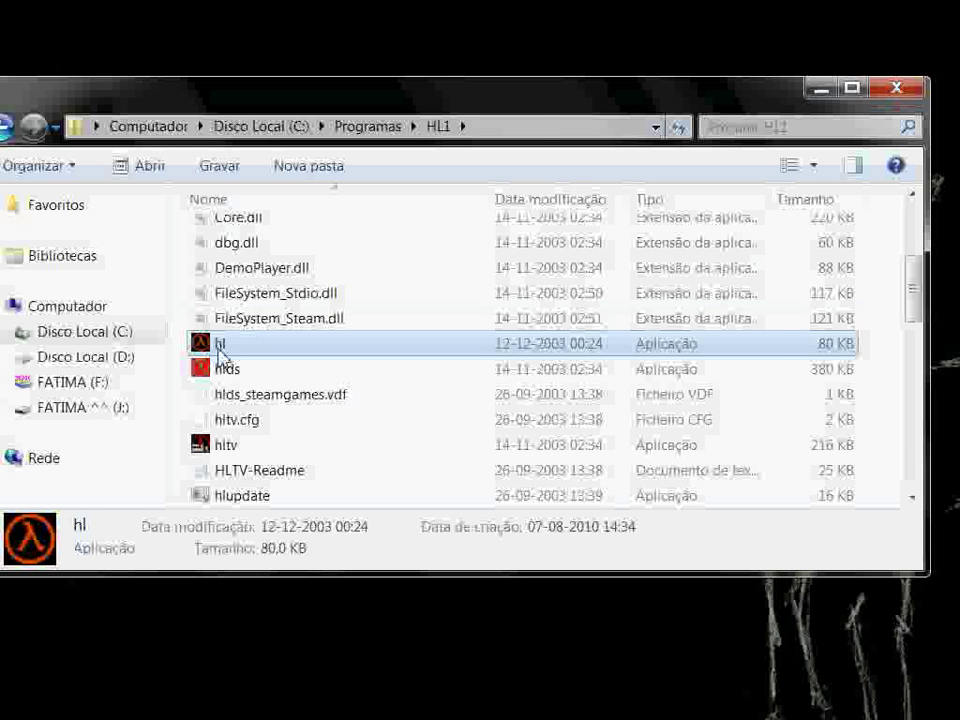
# Launch Half-Life from the HL1 folder and load test1.bsp with the console command "map test1.bsp".
pyautogui.doubleClick(218, 348)
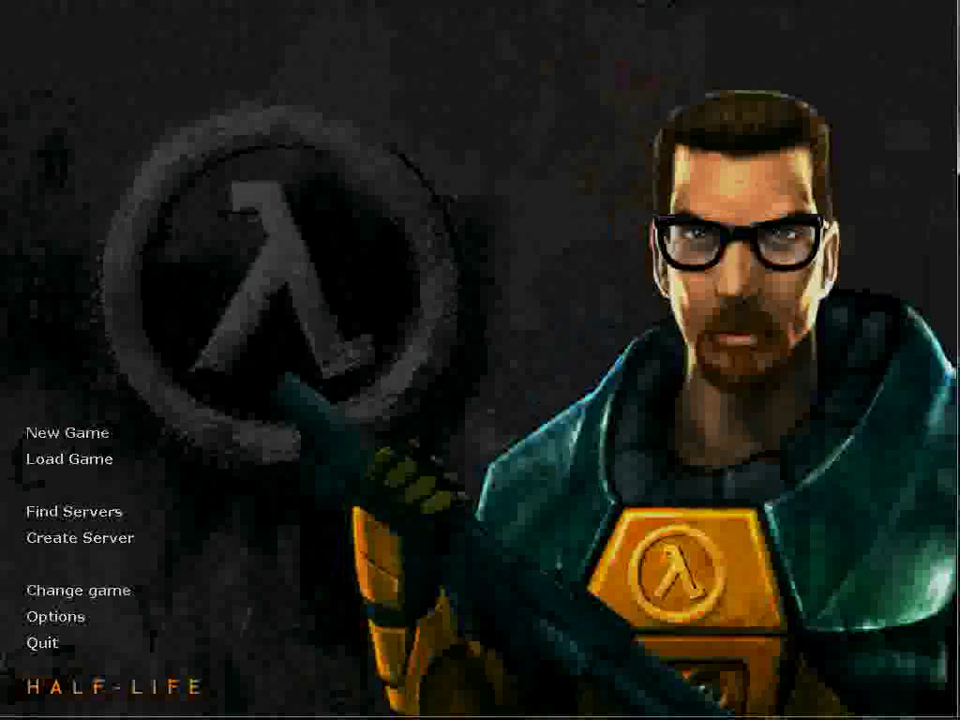
pyautogui.press('`')
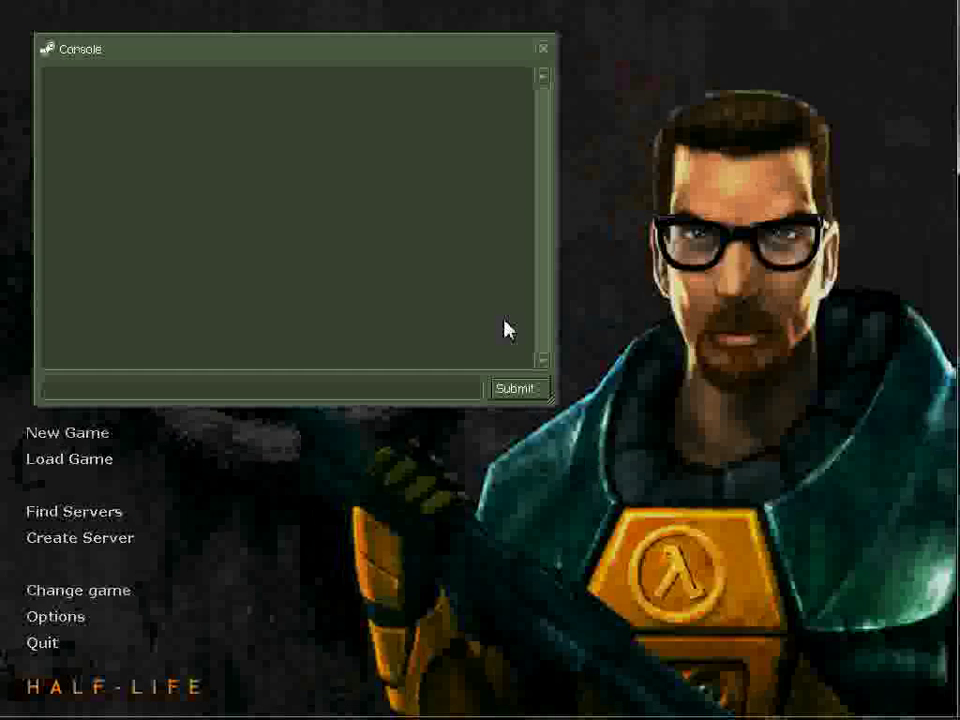
pyautogui.write('map')
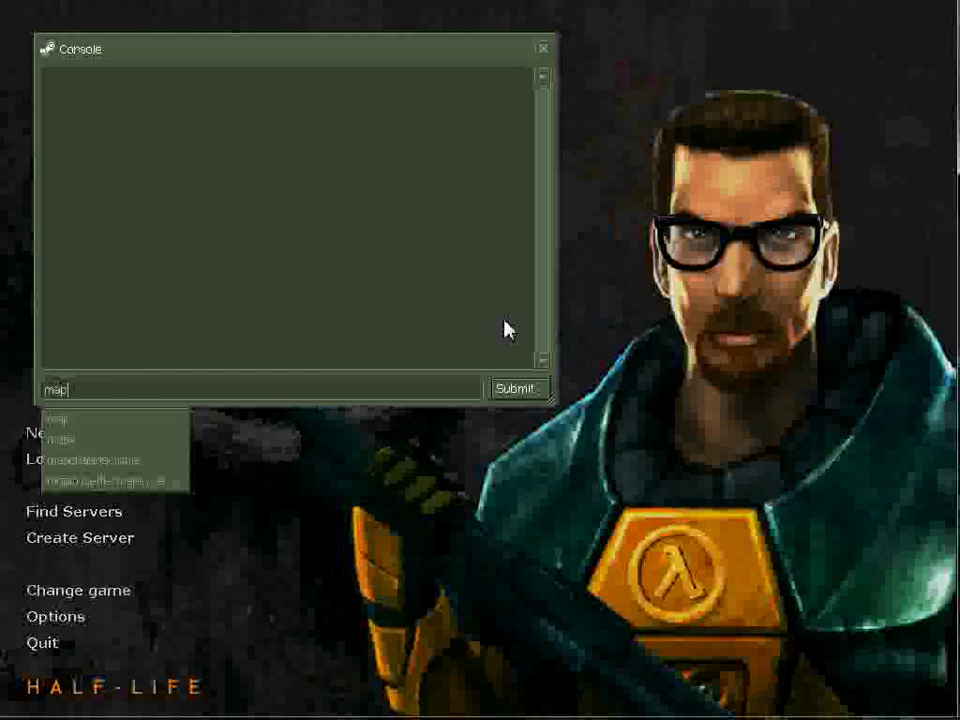
pyautogui.write(' test1')
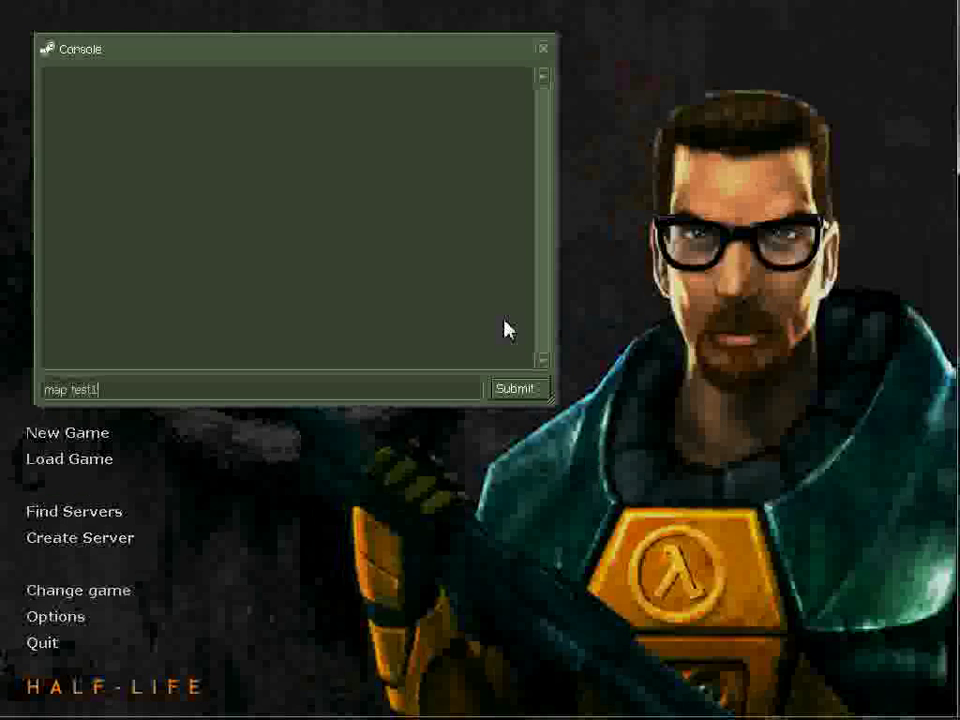
pyautogui.write('.bsp')
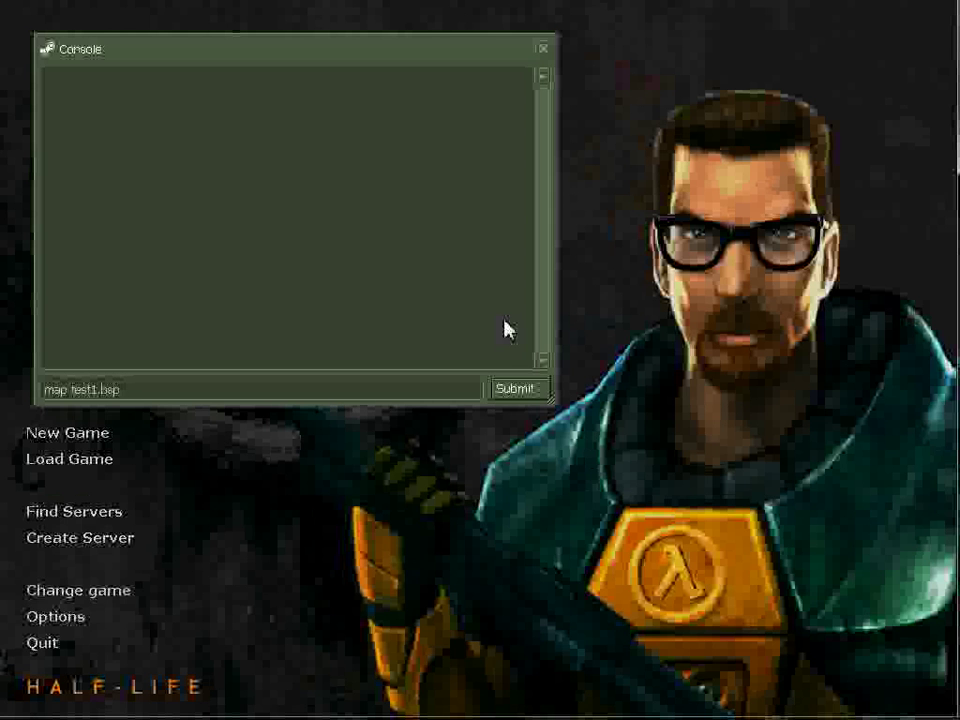
pyautogui.press('Return')
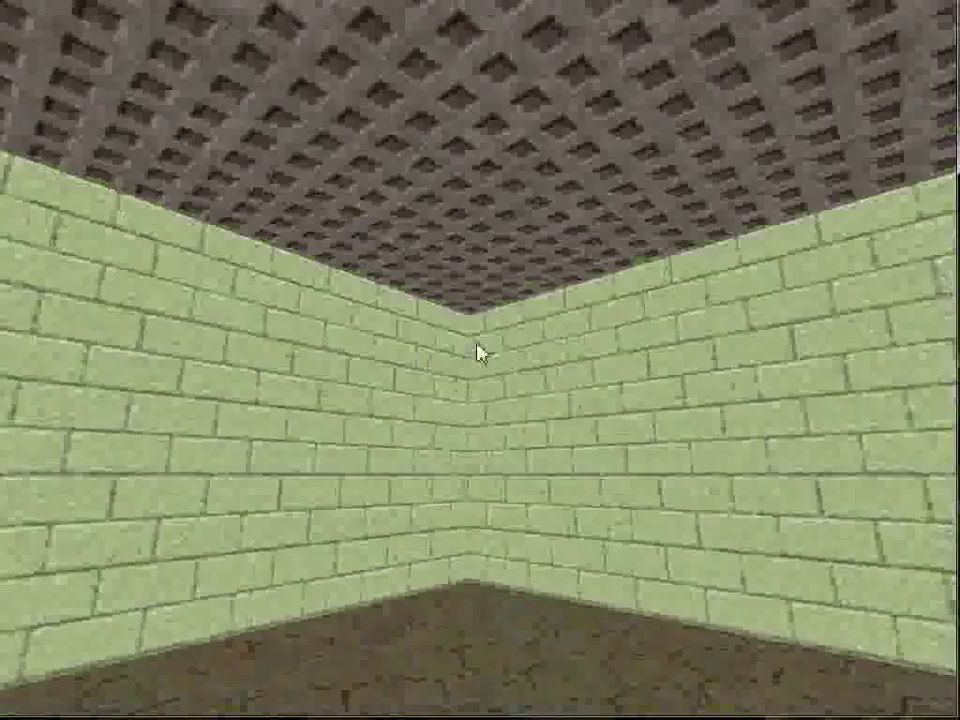
# Turn around inside the loaded room to inspect its walls, floor and ceiling in the game.
pyautogui.press('a')
pyautogui.press('a')
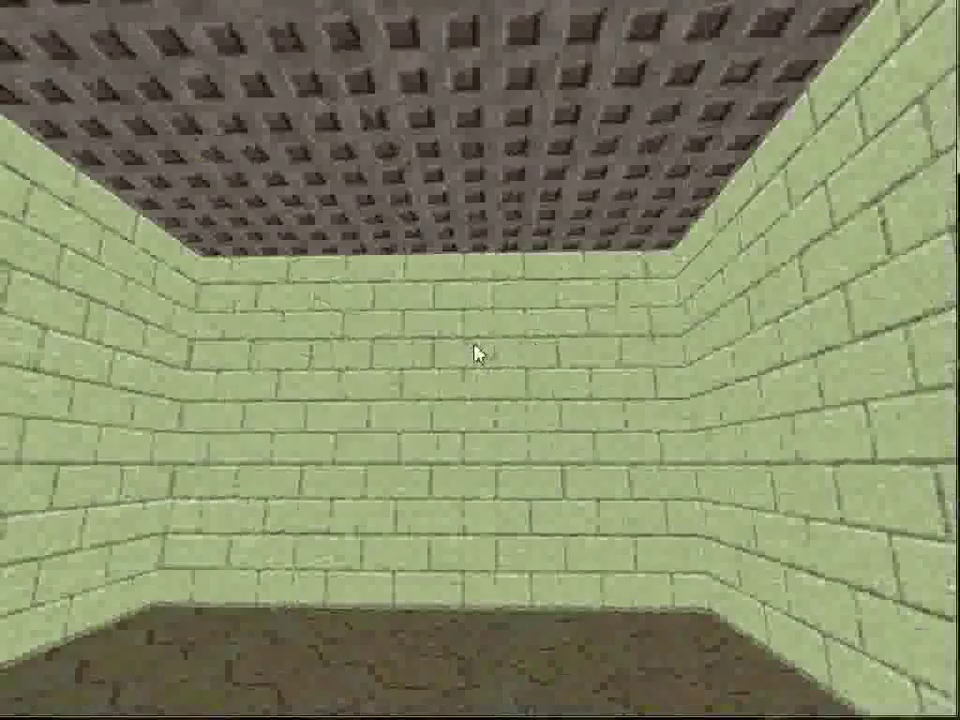
pyautogui.press('Right')
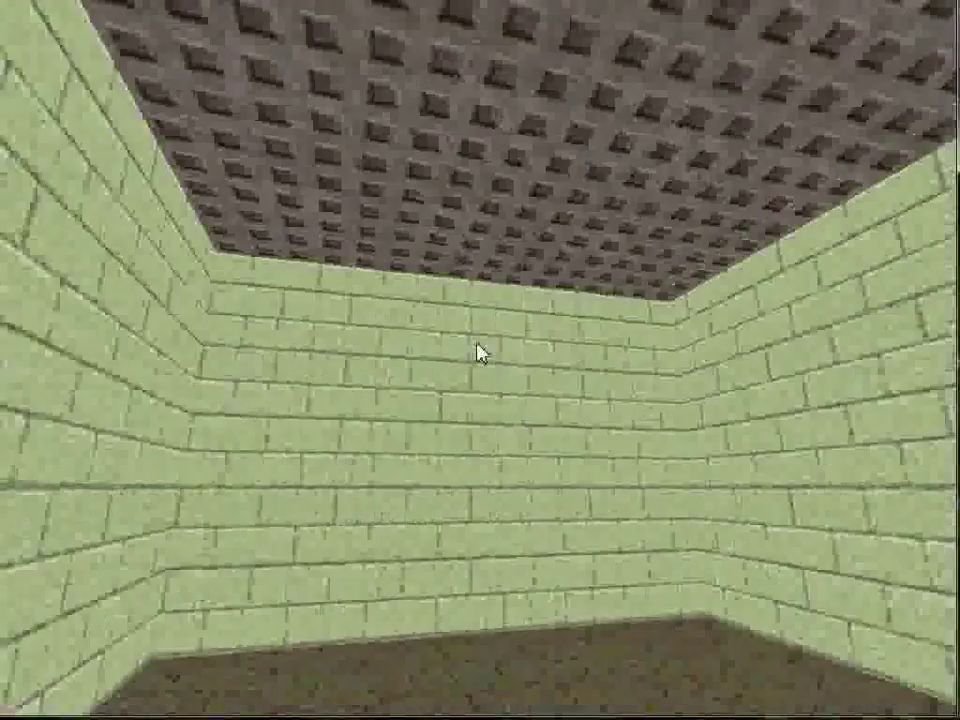
pyautogui.press('Right')
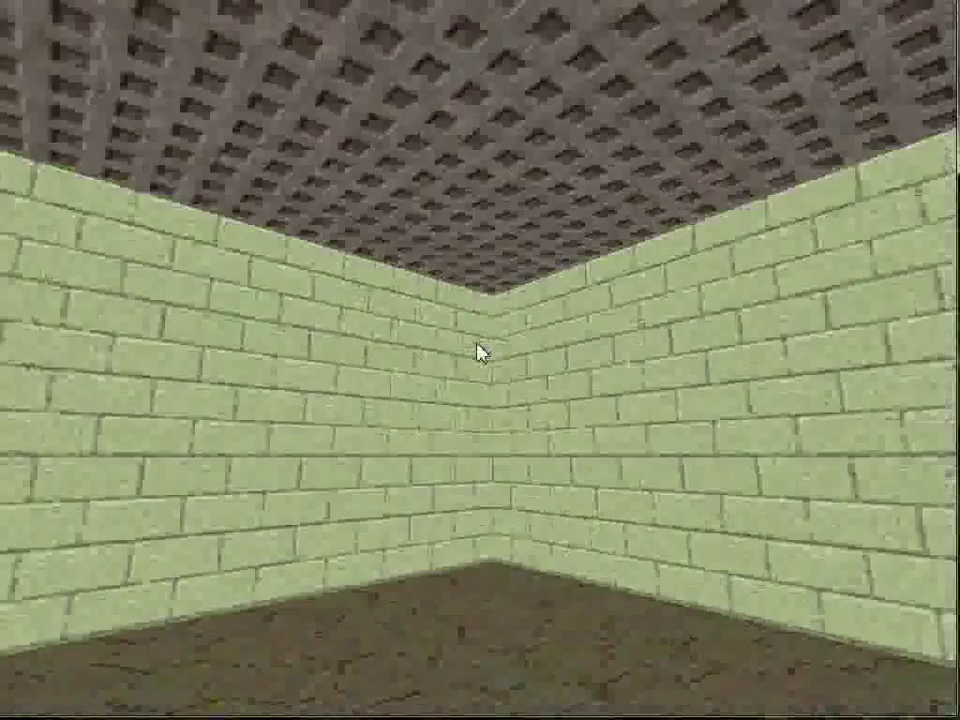
pyautogui.press('Right')
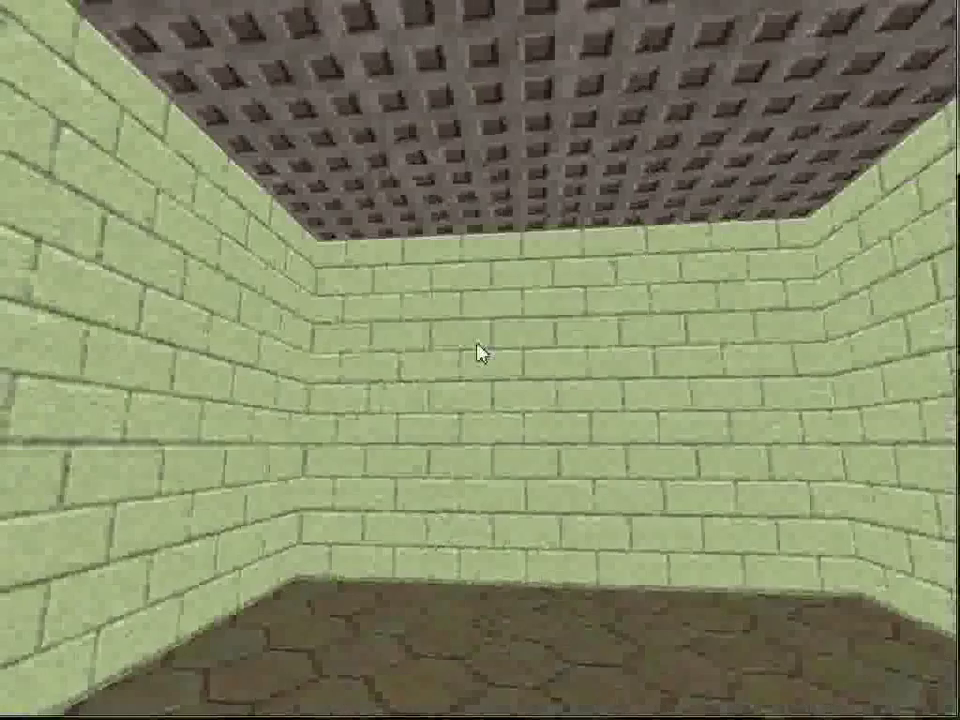